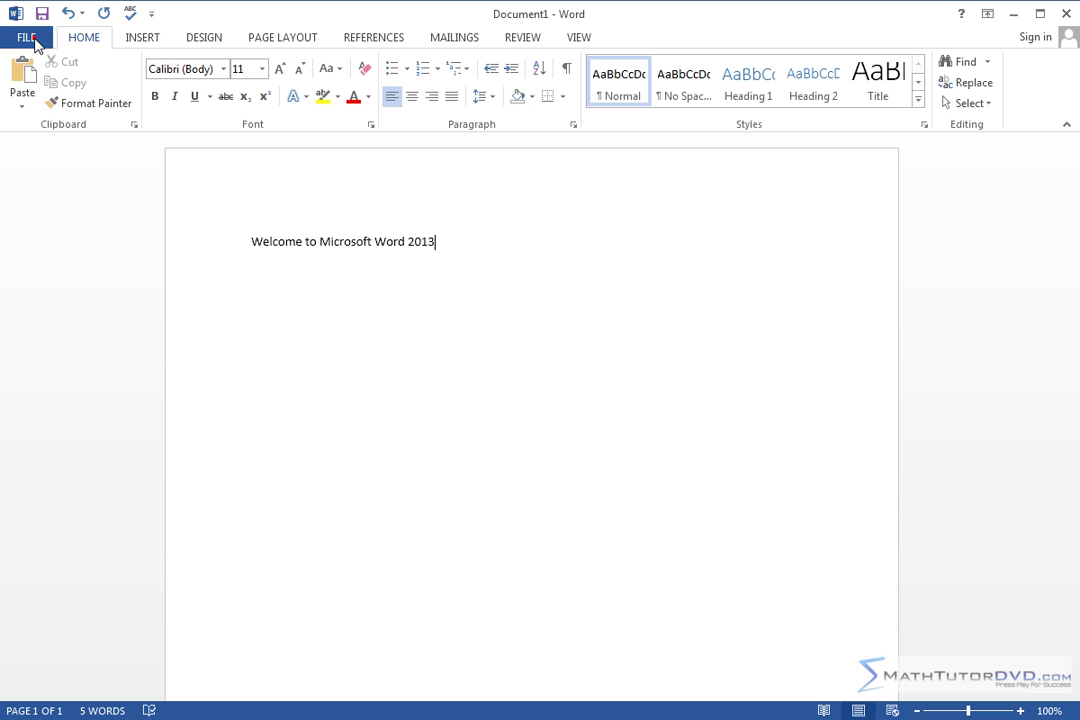
# Step: Open the Backstage Info page, go back to the document, then reopen Info
pyautogui.click(39, 39)
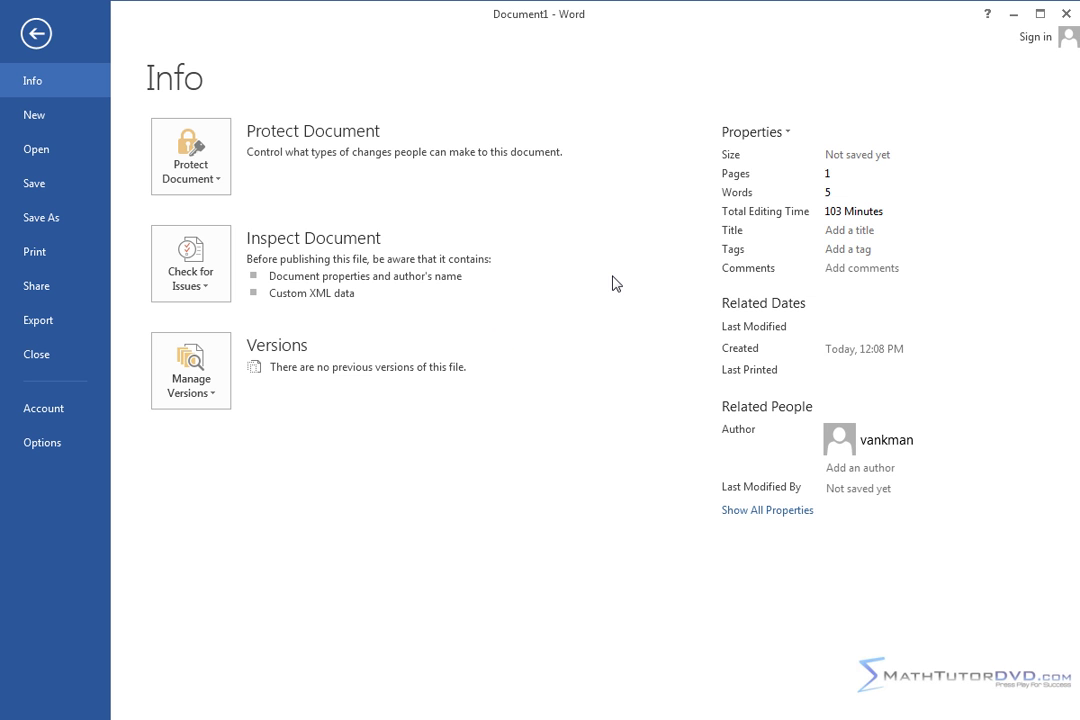
pyautogui.moveTo(613, 284)
pyautogui.click(42, 34)
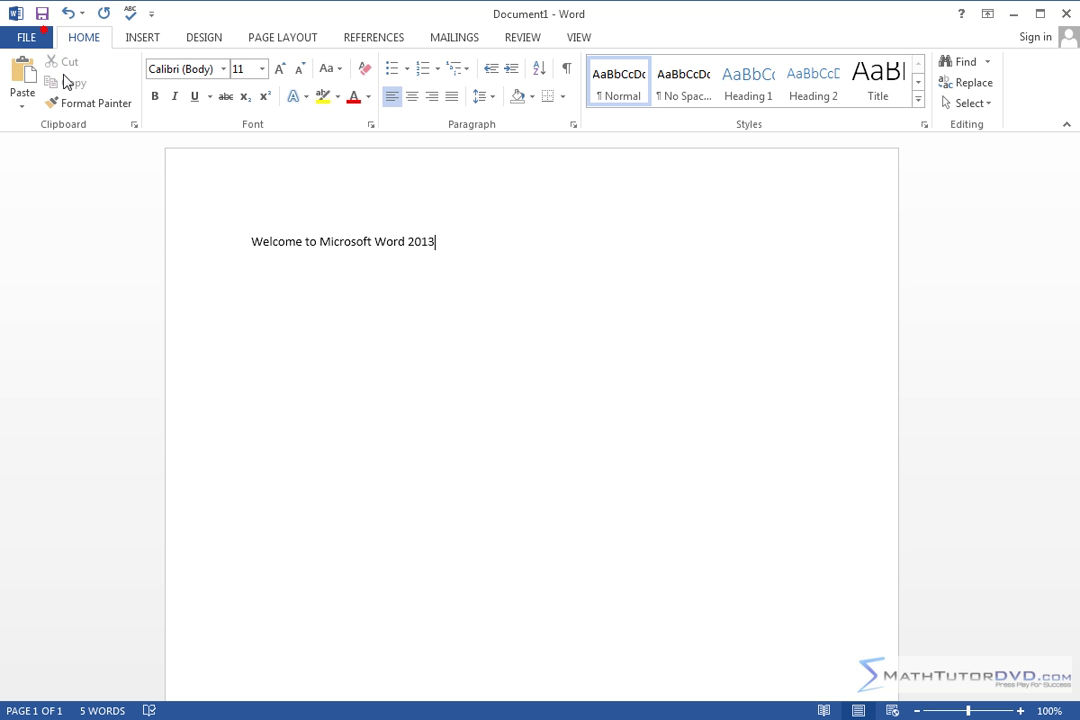
pyautogui.click(27, 37)
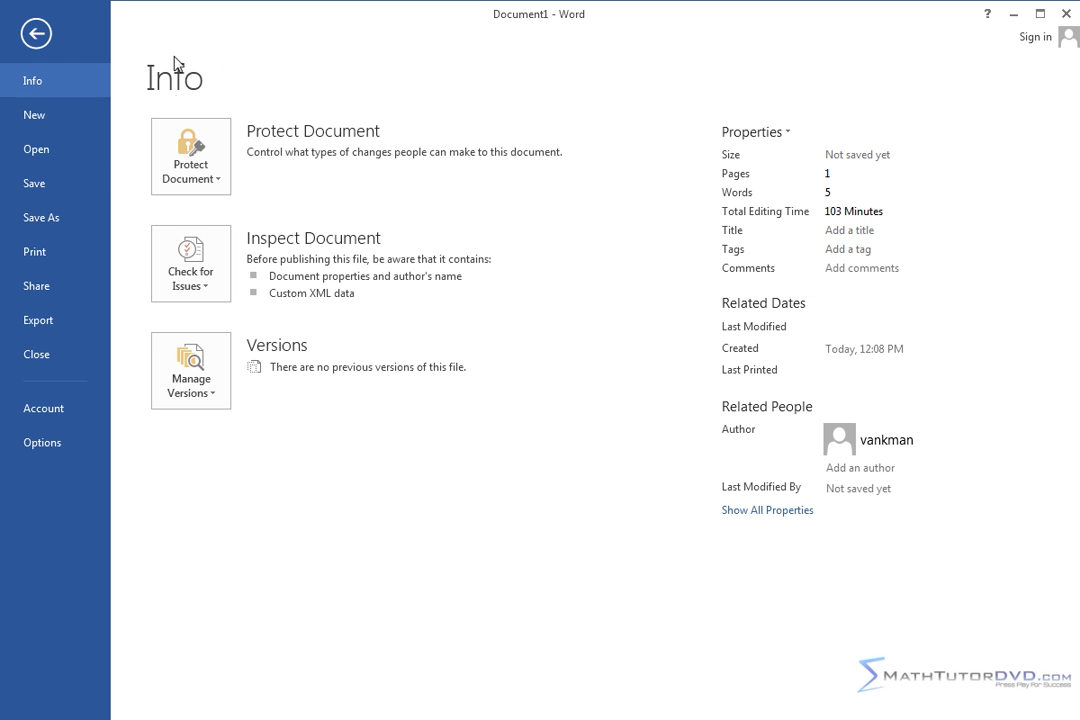
# Step: Browse the New, Open (Computer), Save As and Print pages, then return to the document
pyautogui.click(44, 120)
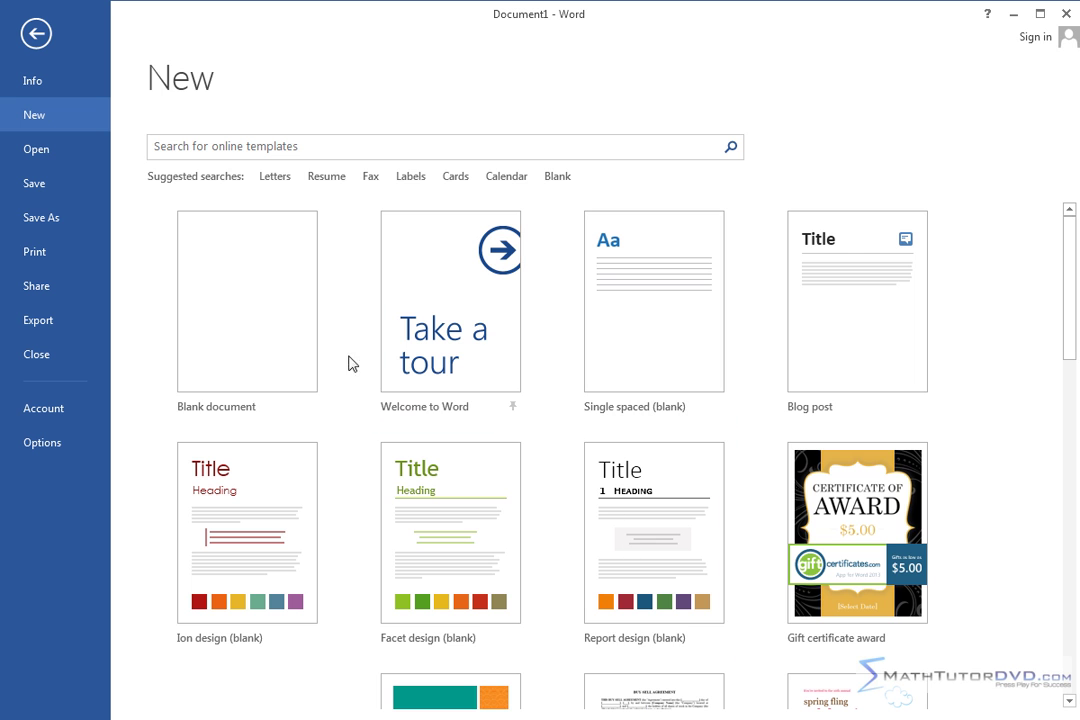
pyautogui.click(60, 149)
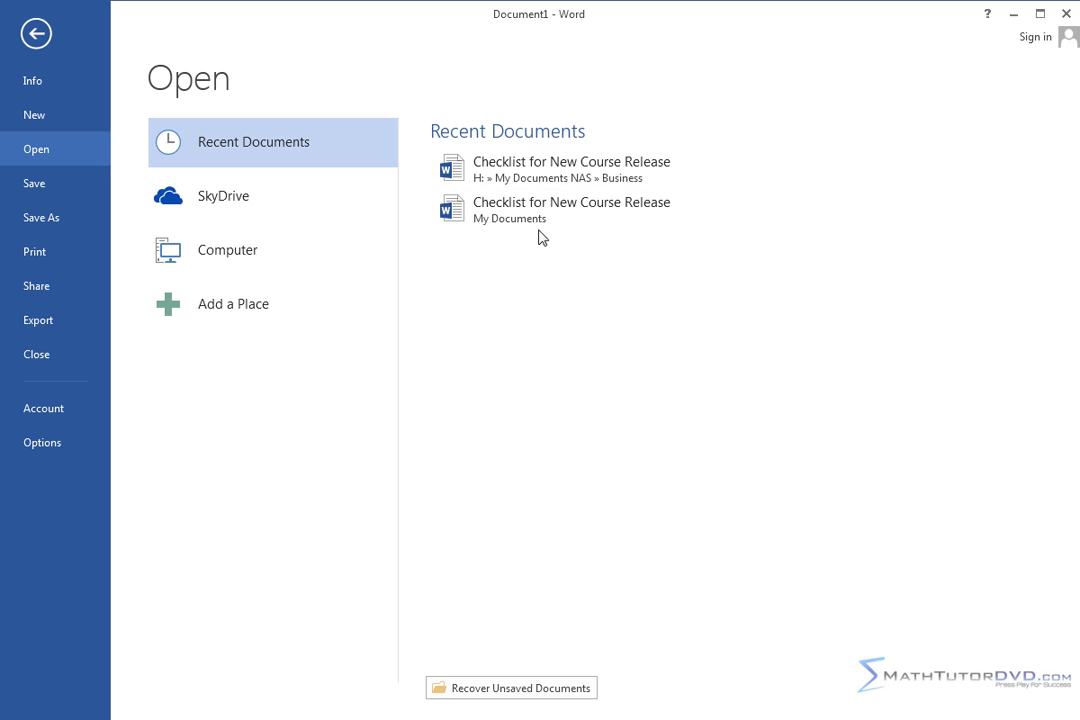
pyautogui.click(237, 260)
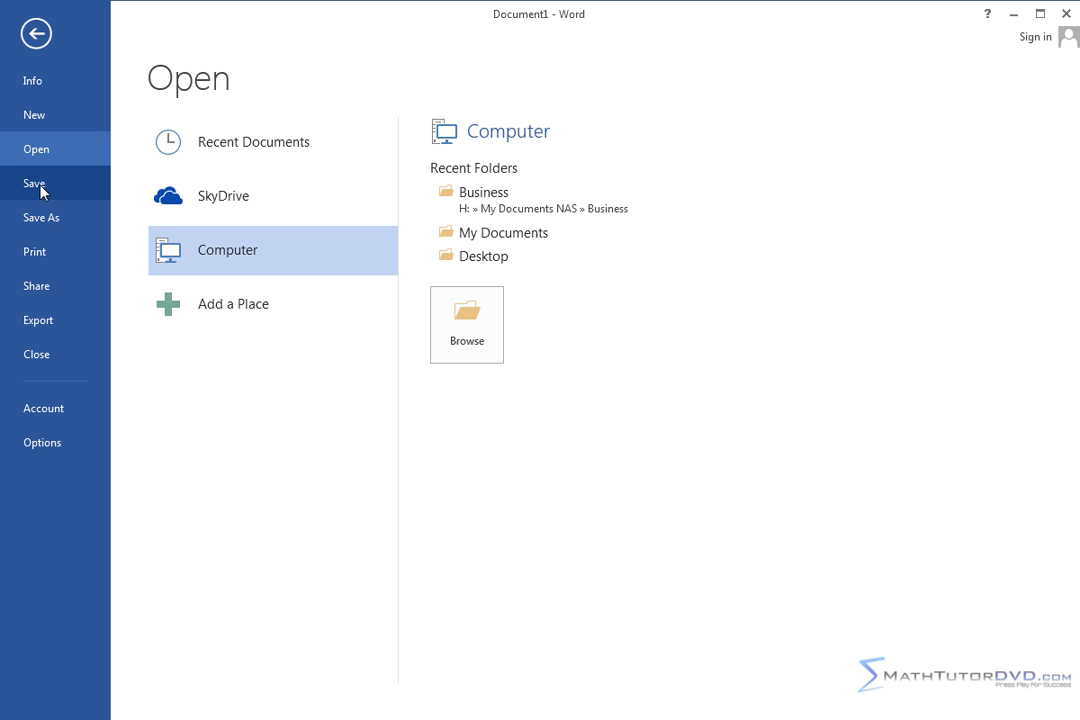
pyautogui.click(46, 221)
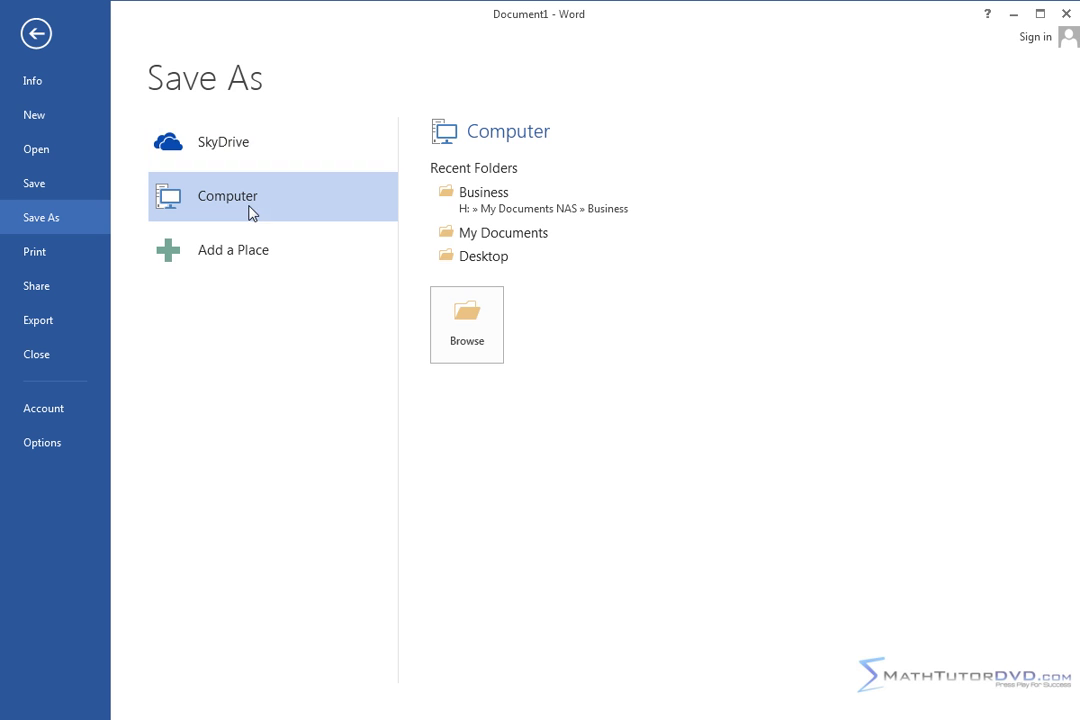
pyautogui.click(69, 255)
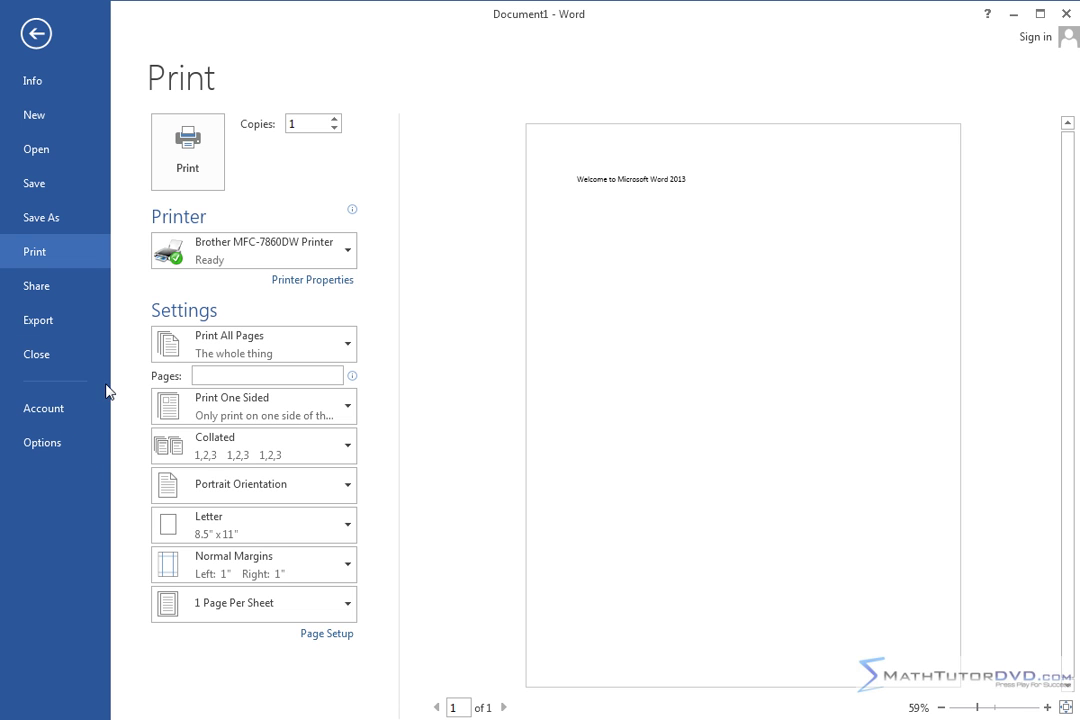
pyautogui.click(38, 30)
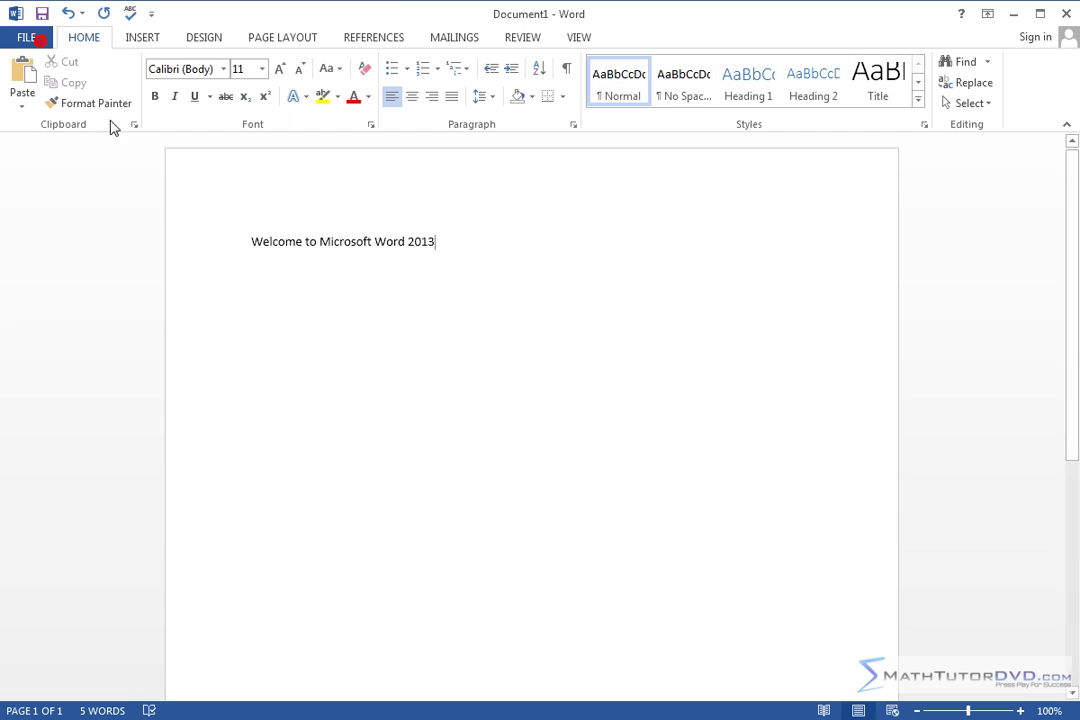
pyautogui.click(41, 38)
pyautogui.click(40, 36)
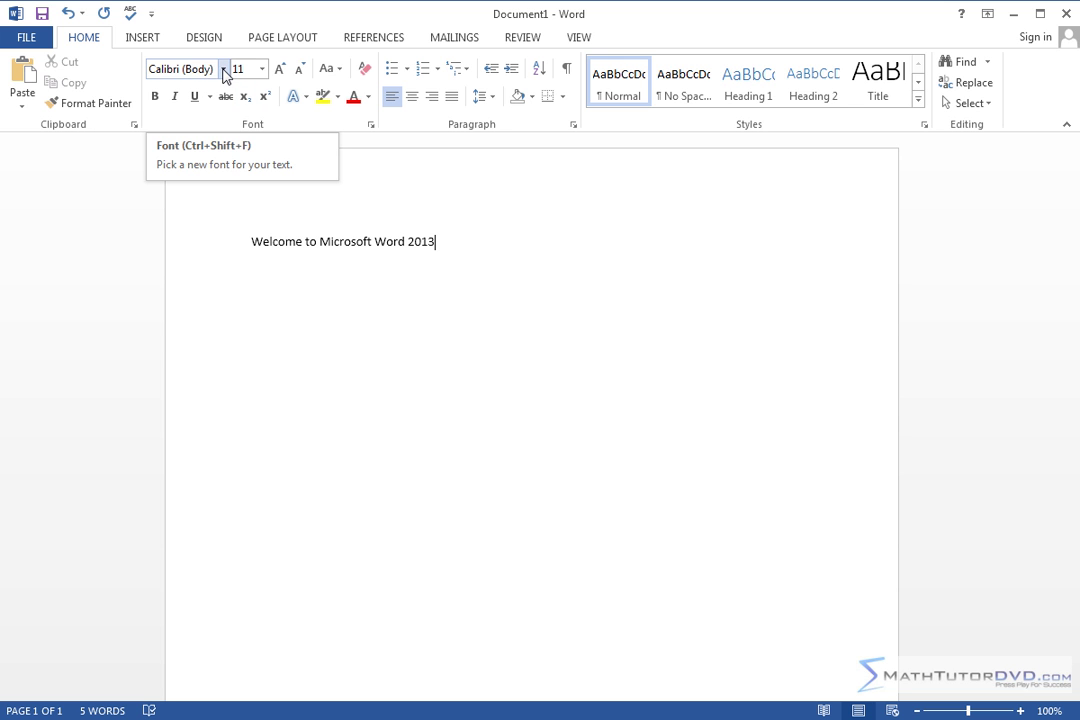
pyautogui.tripleClick(255, 241)
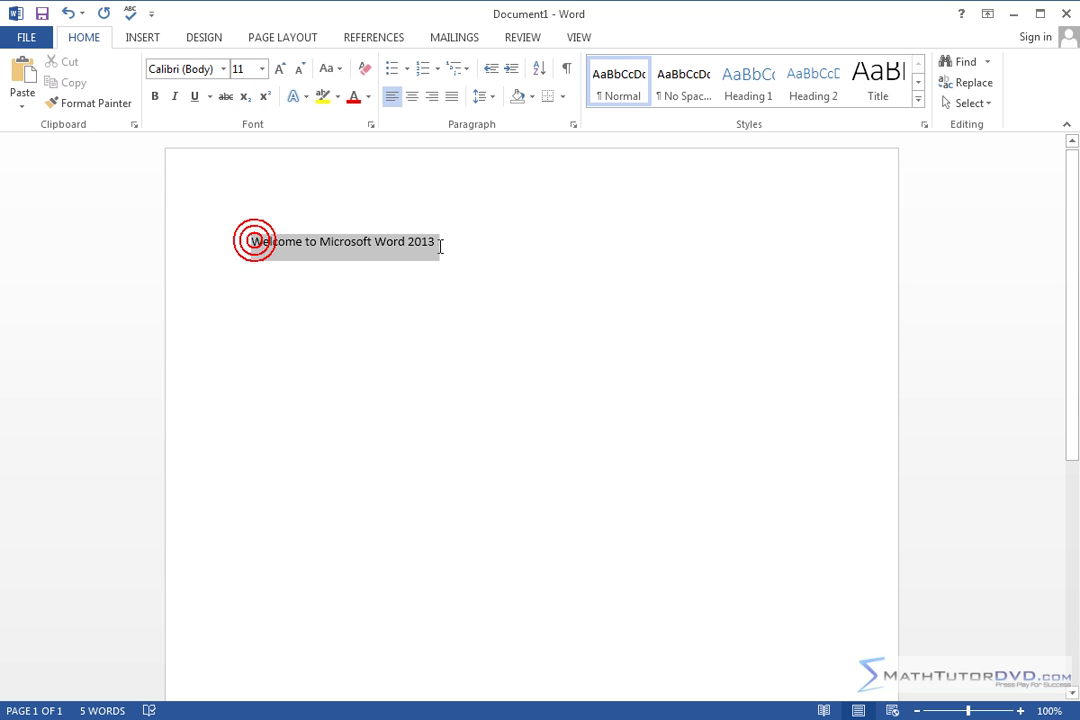
pyautogui.click(223, 70)
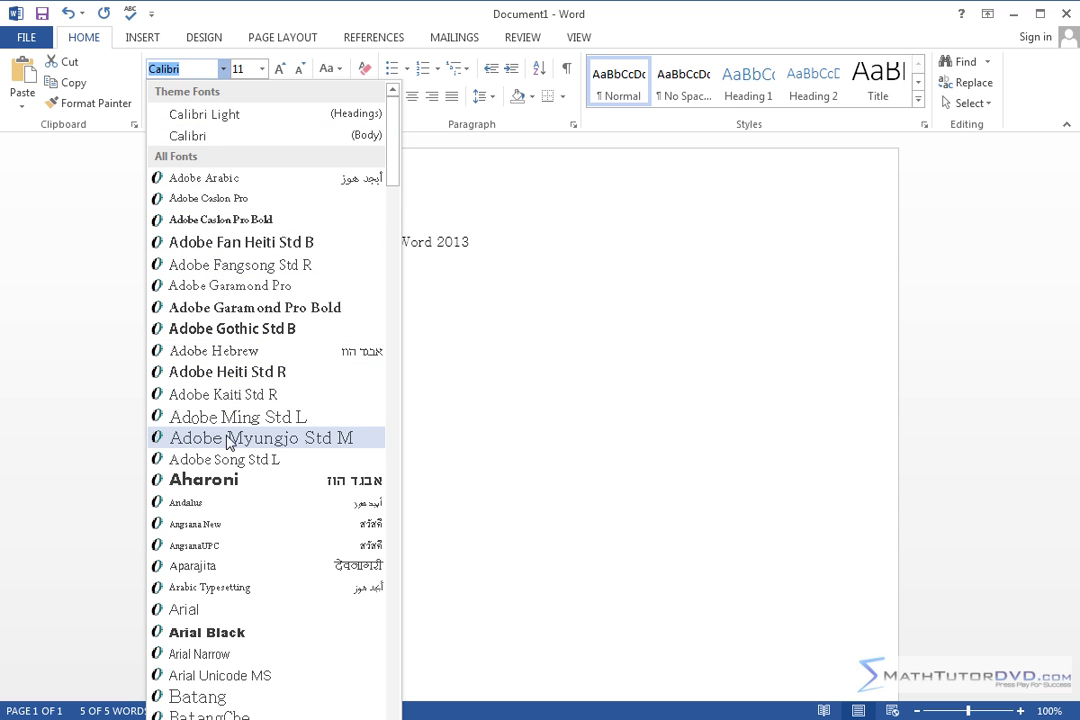
pyautogui.click(224, 68)
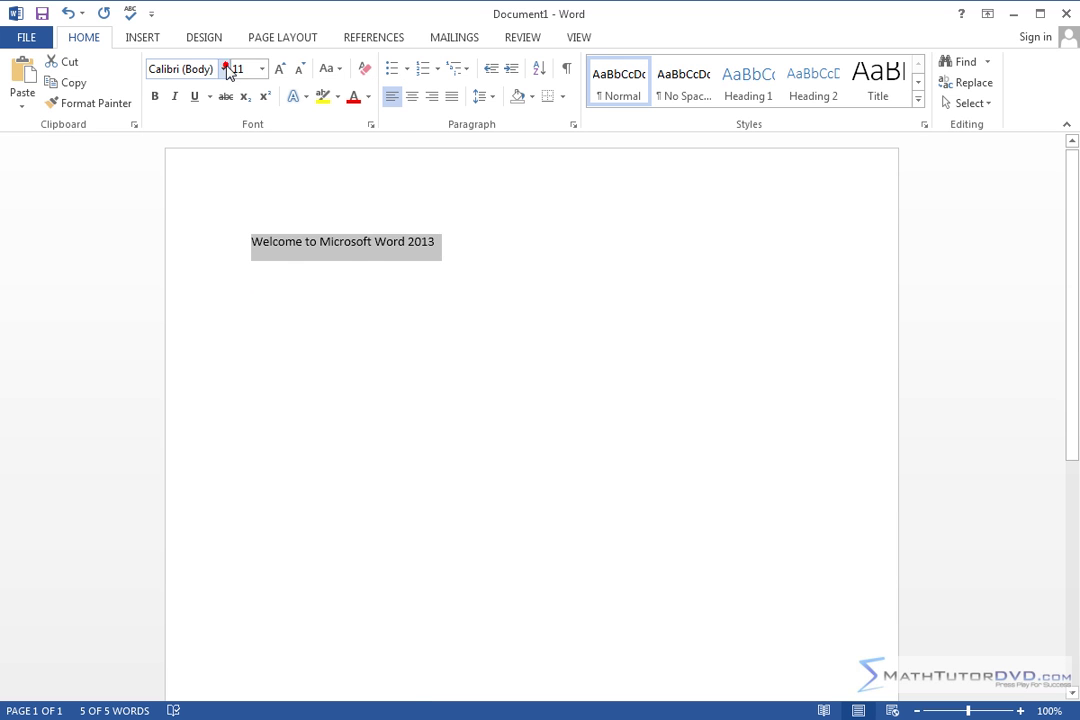
pyautogui.click(261, 68)
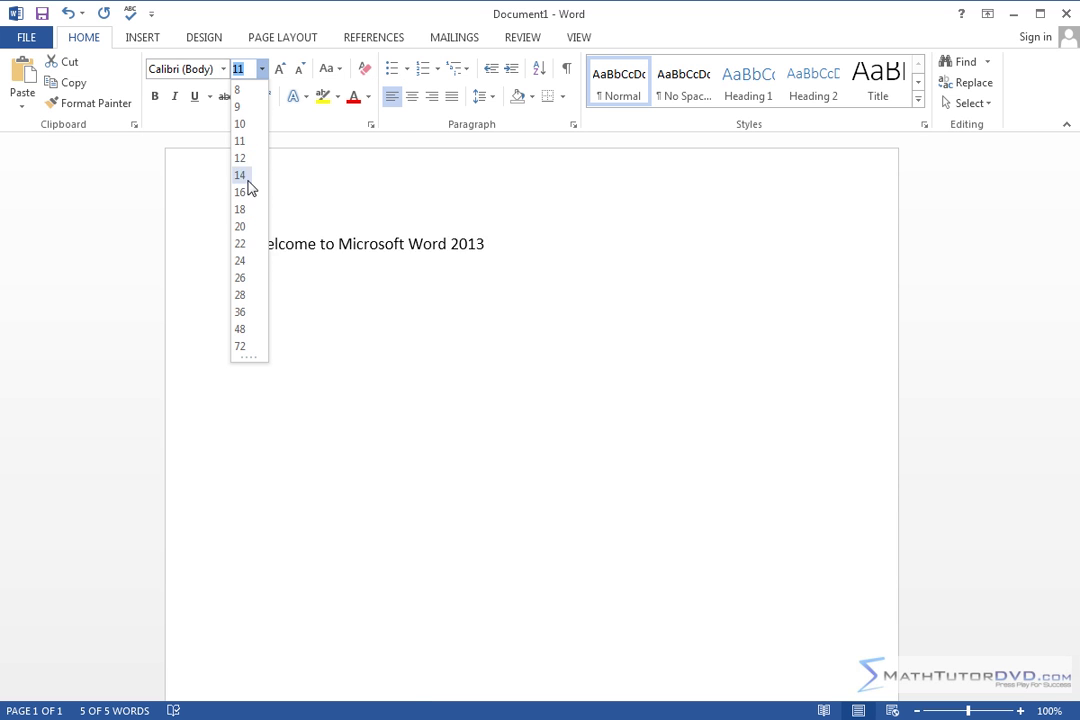
pyautogui.click(262, 69)
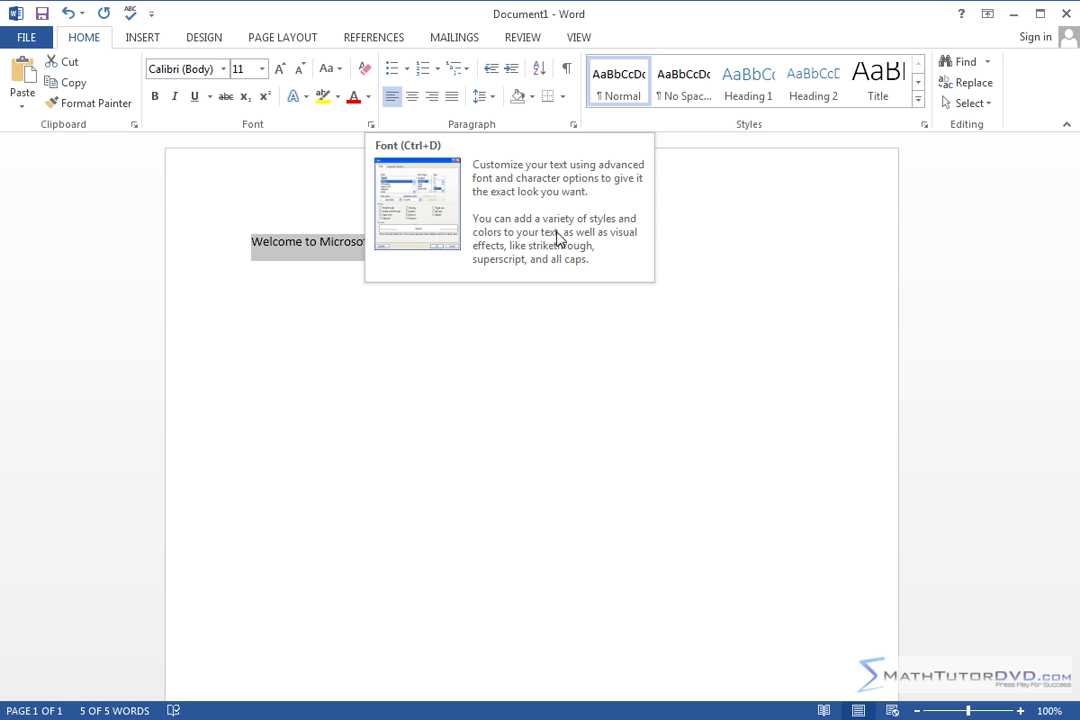
pyautogui.click(372, 128)
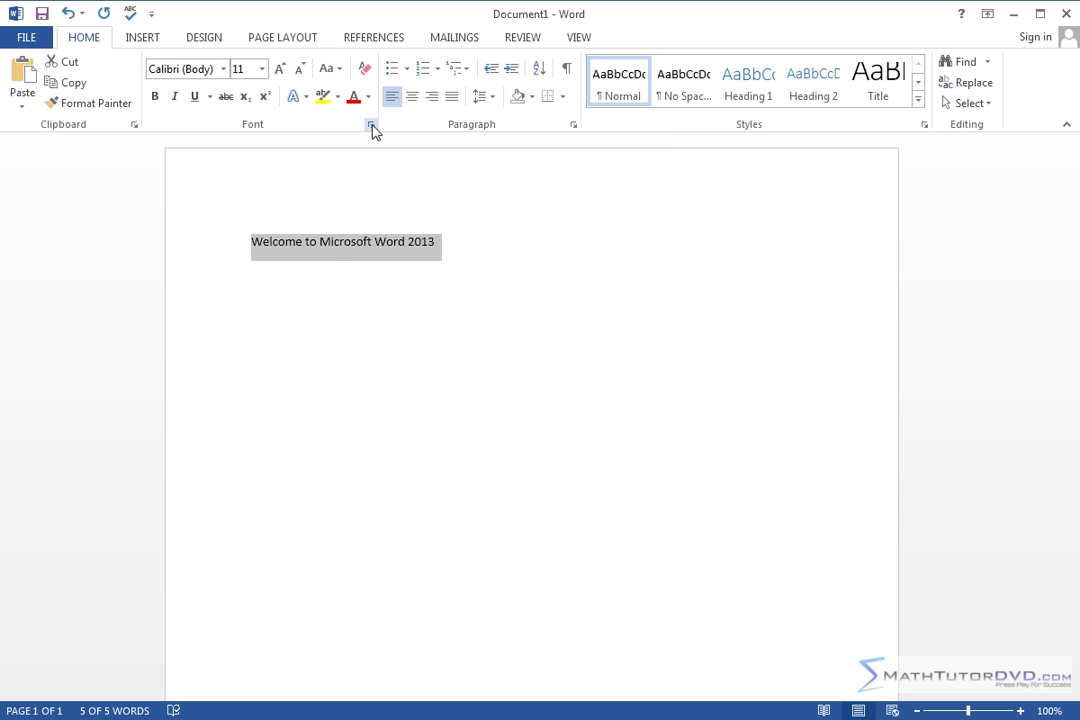
pyautogui.click(372, 128)
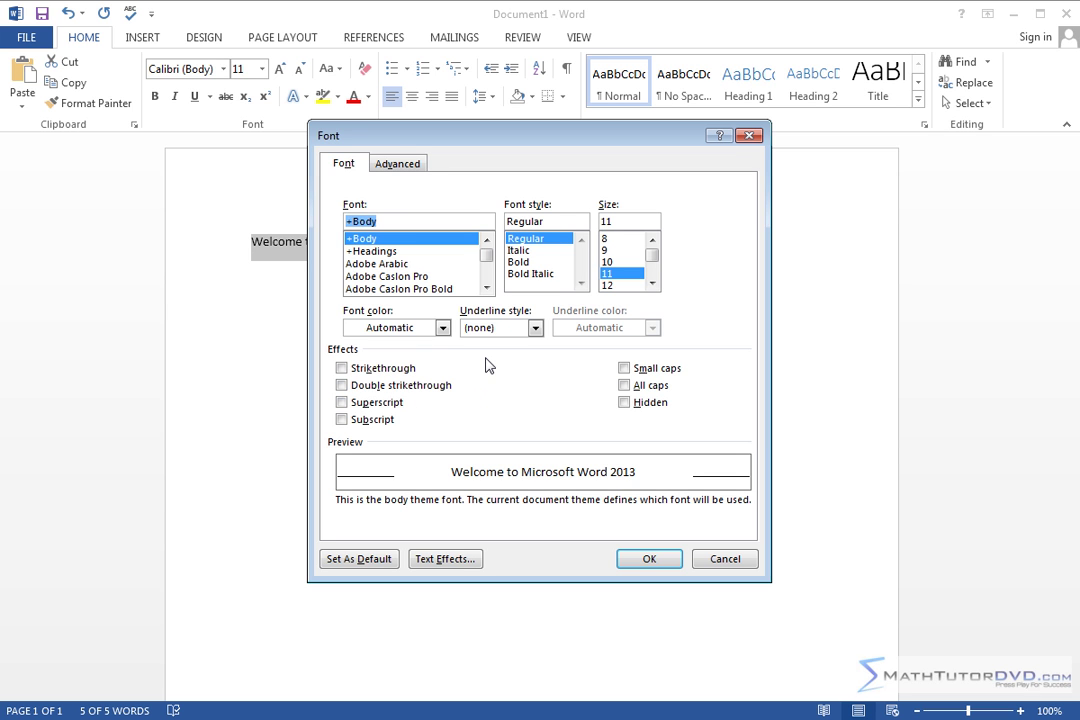
pyautogui.click(749, 135)
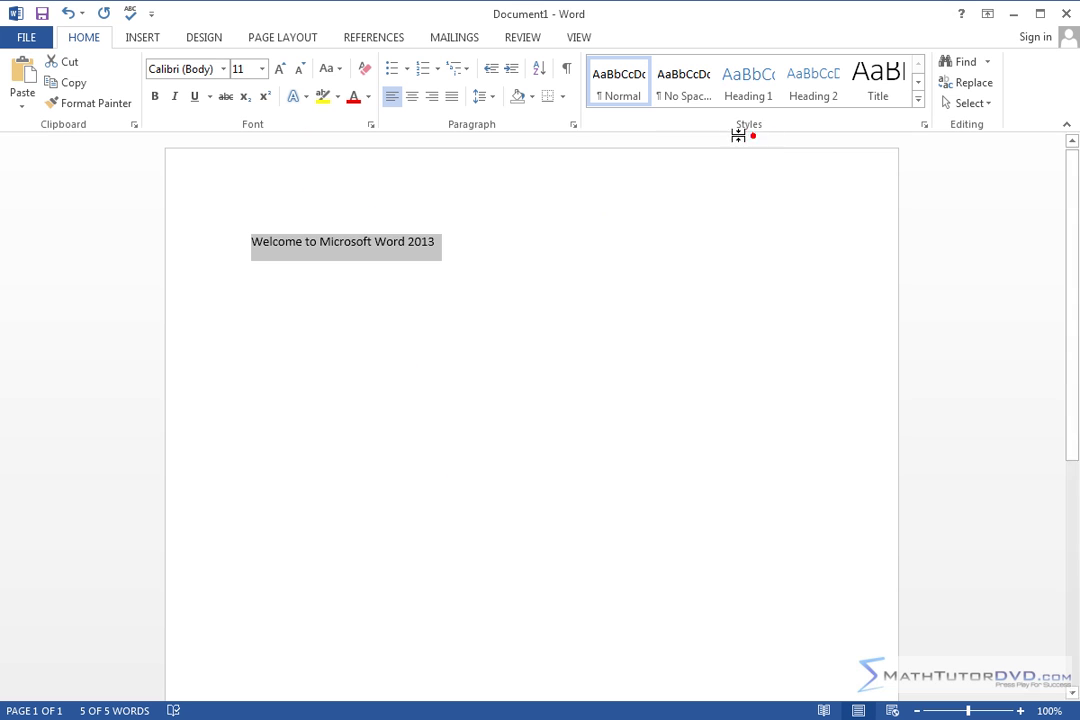
pyautogui.click(573, 125)
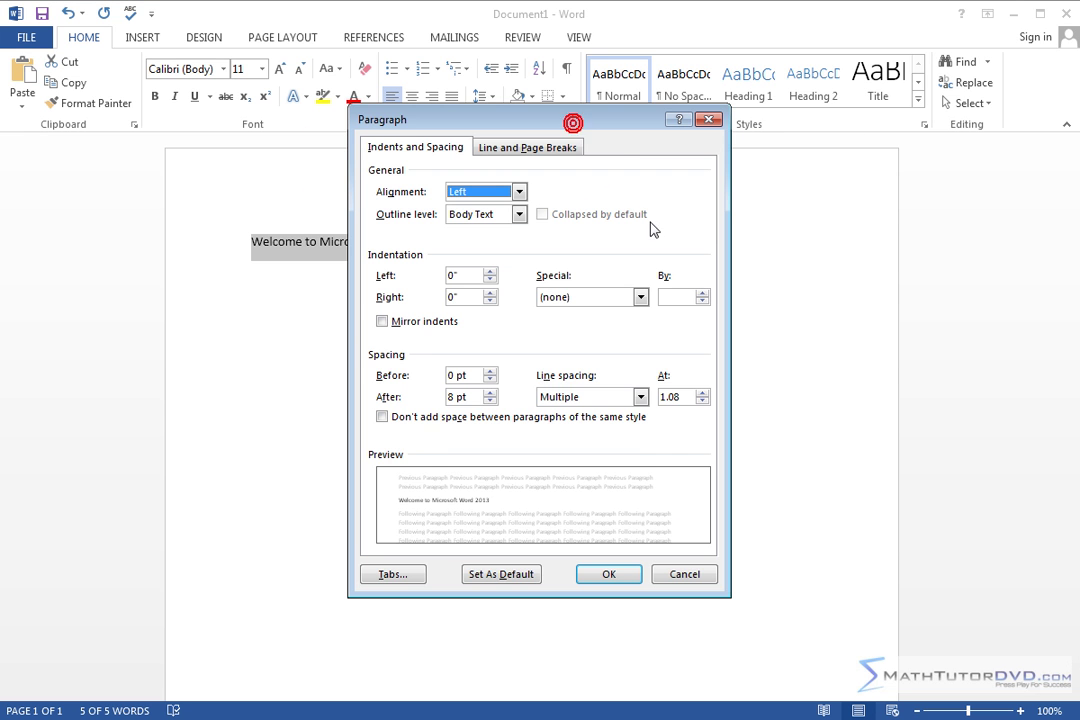
pyautogui.click(714, 119)
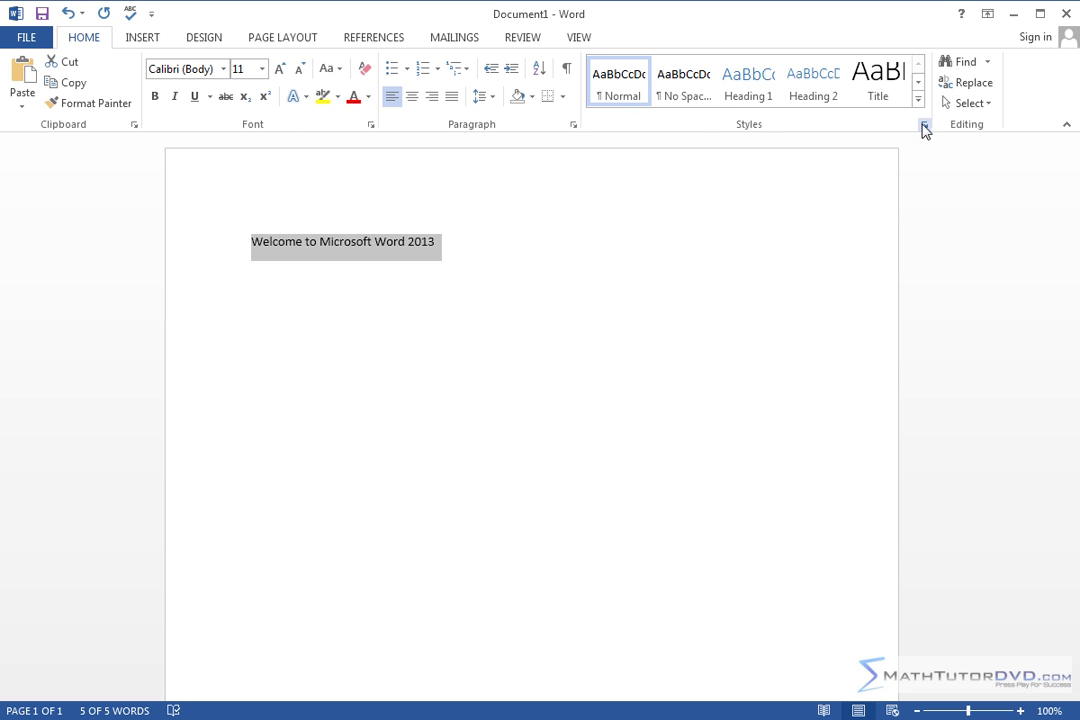
pyautogui.click(924, 124)
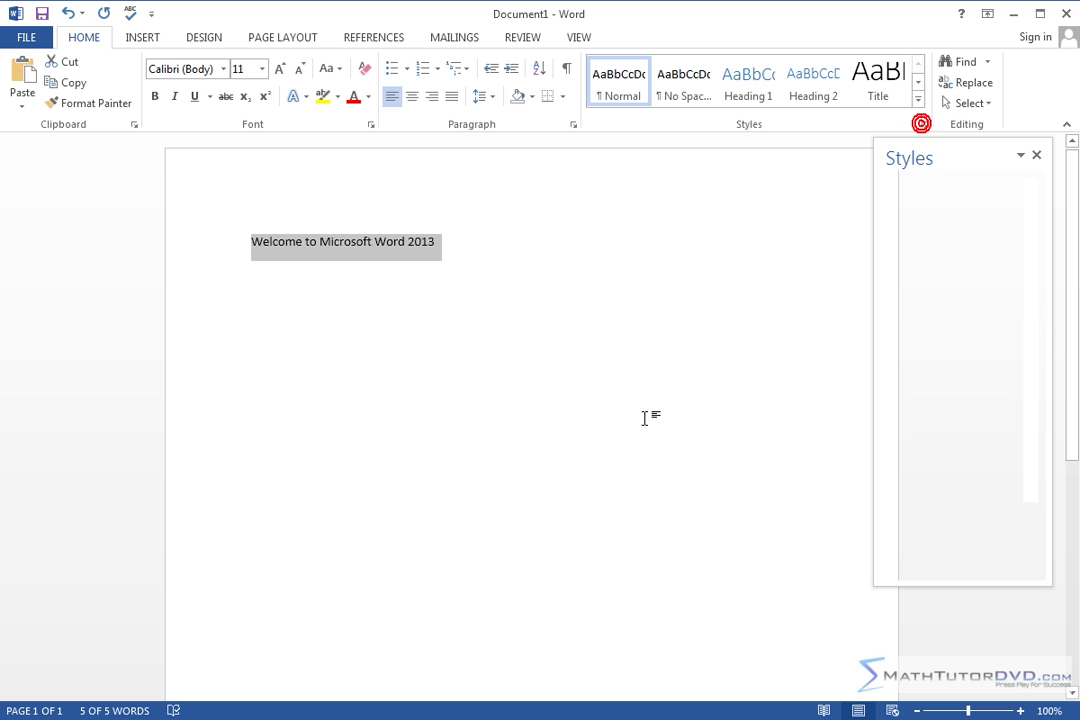
pyautogui.click(1036, 155)
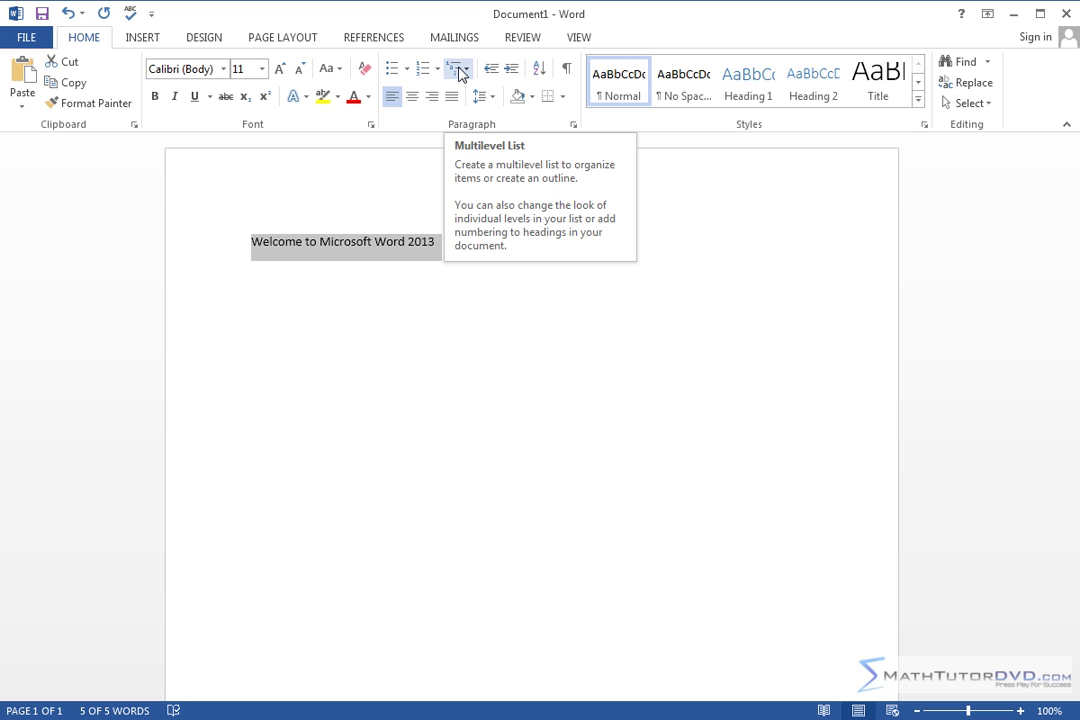
pyautogui.click(408, 68)
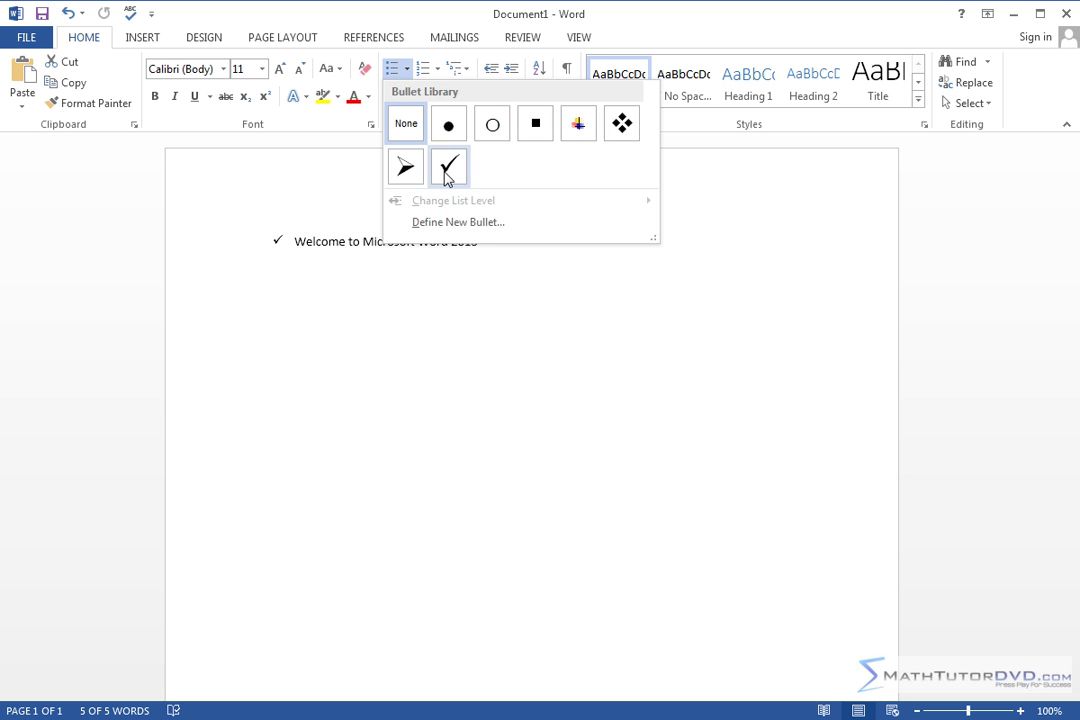
pyautogui.click(437, 68)
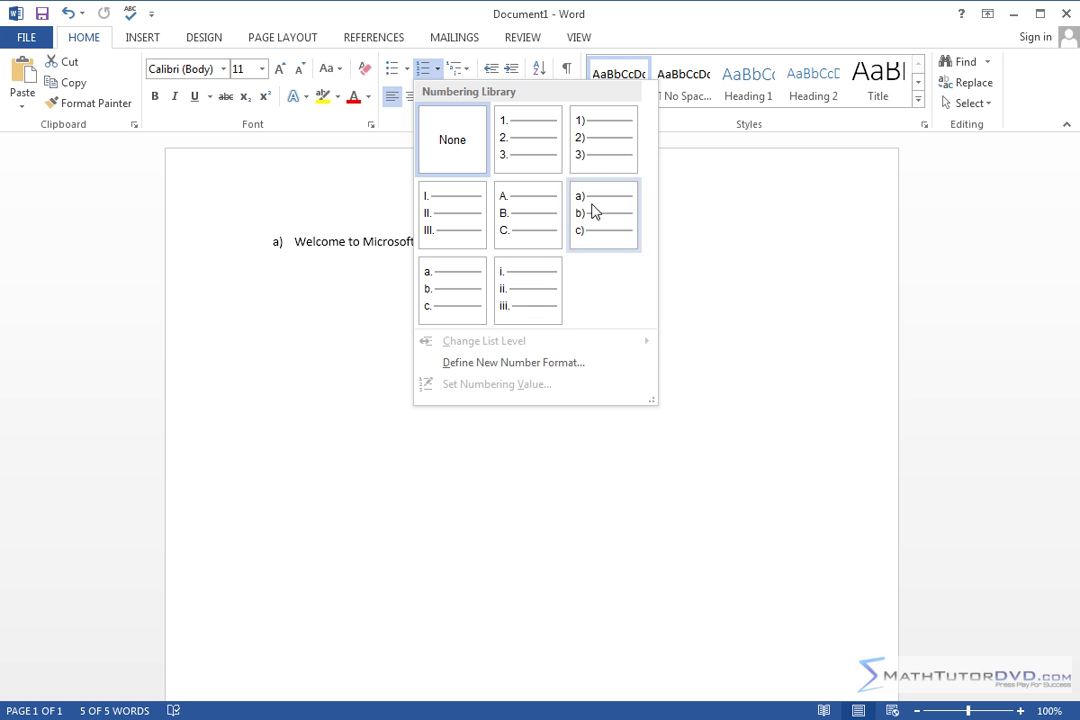
pyautogui.click(439, 70)
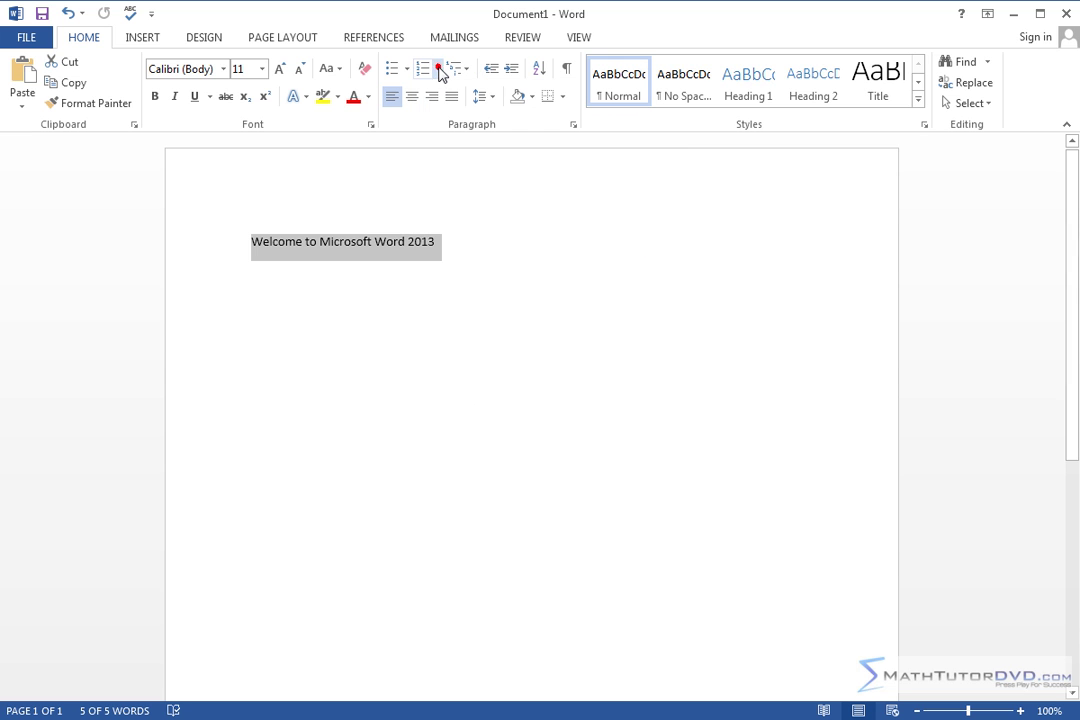
pyautogui.click(966, 63)
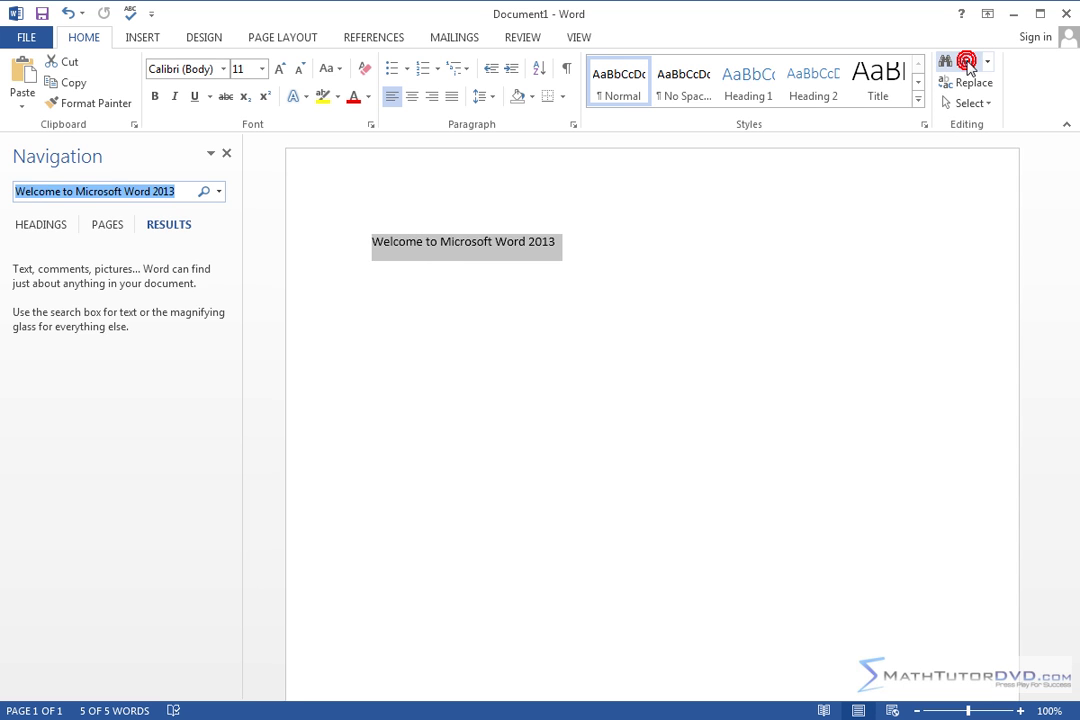
pyautogui.click(226, 153)
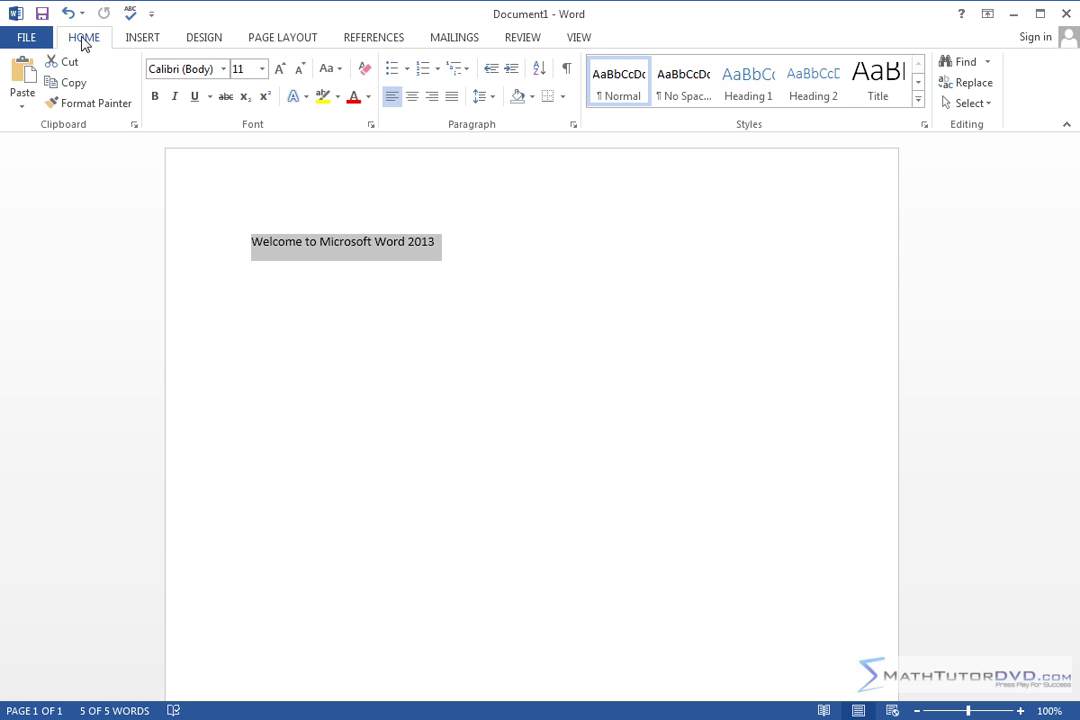
pyautogui.click(142, 40)
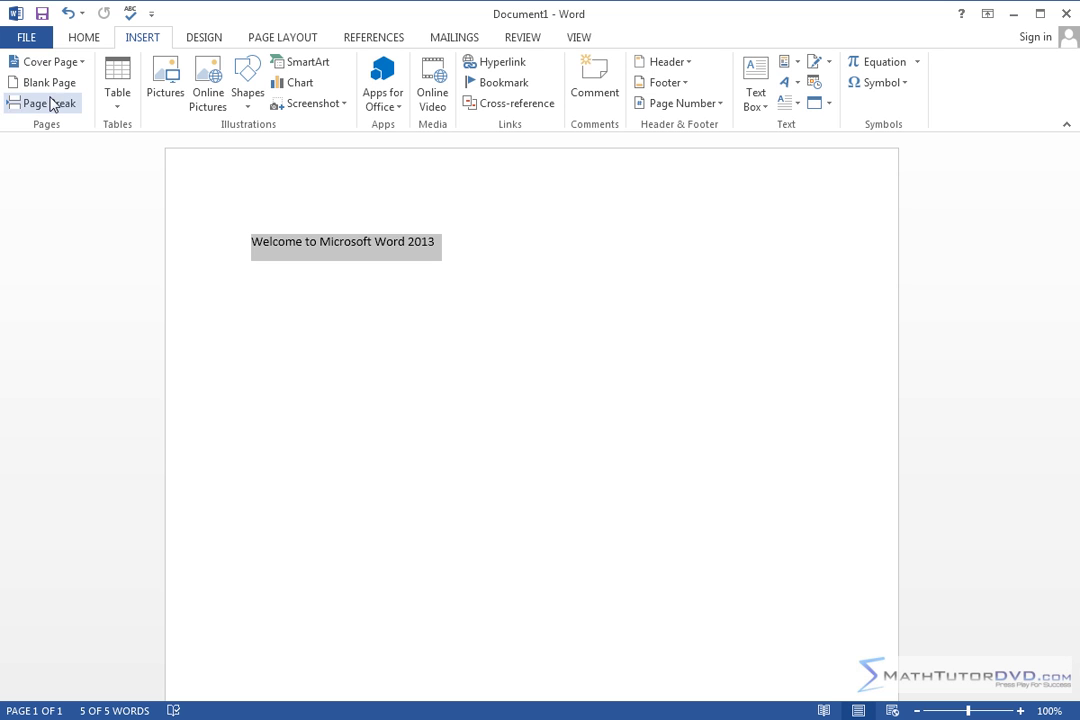
pyautogui.click(81, 64)
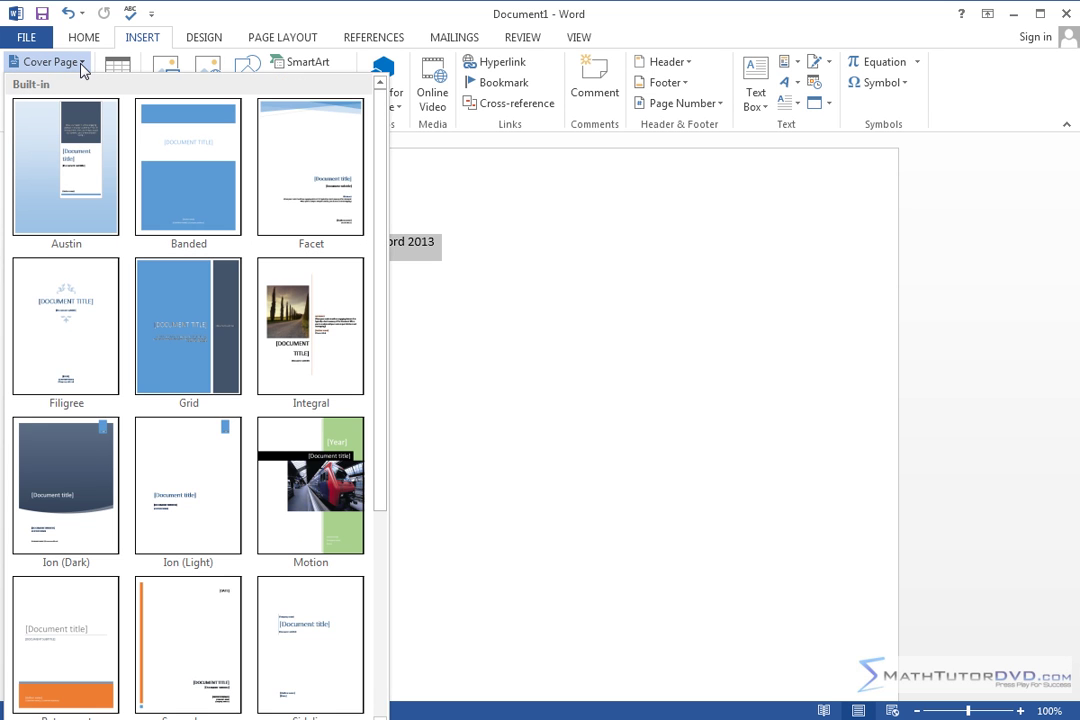
pyautogui.click(81, 64)
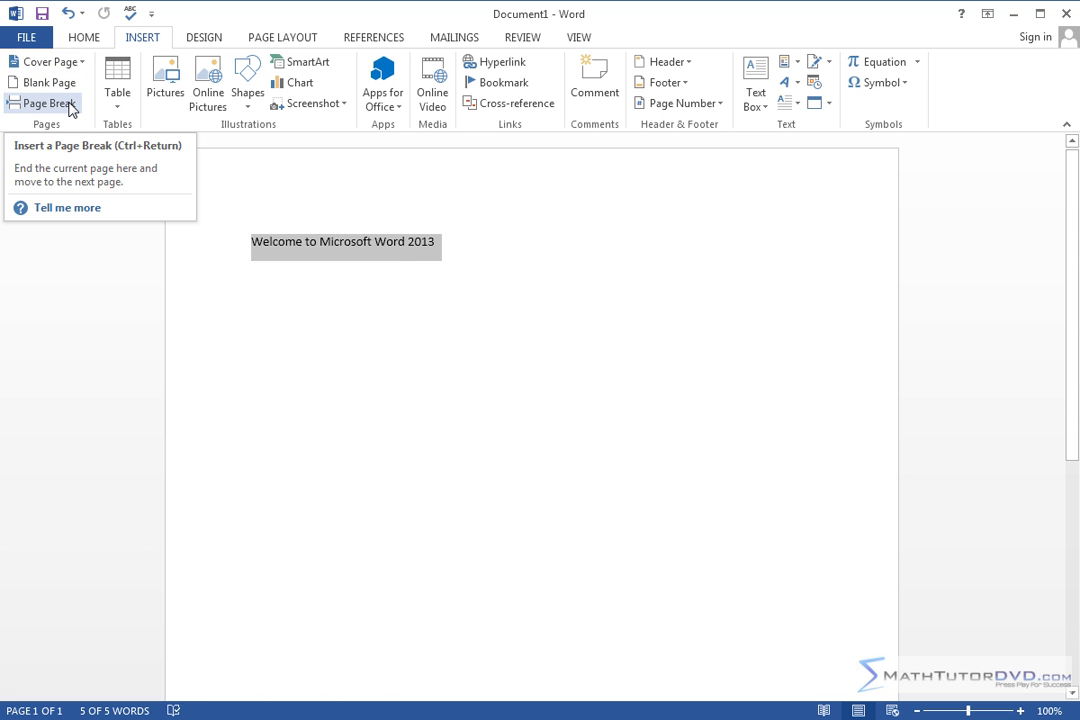
pyautogui.click(116, 93)
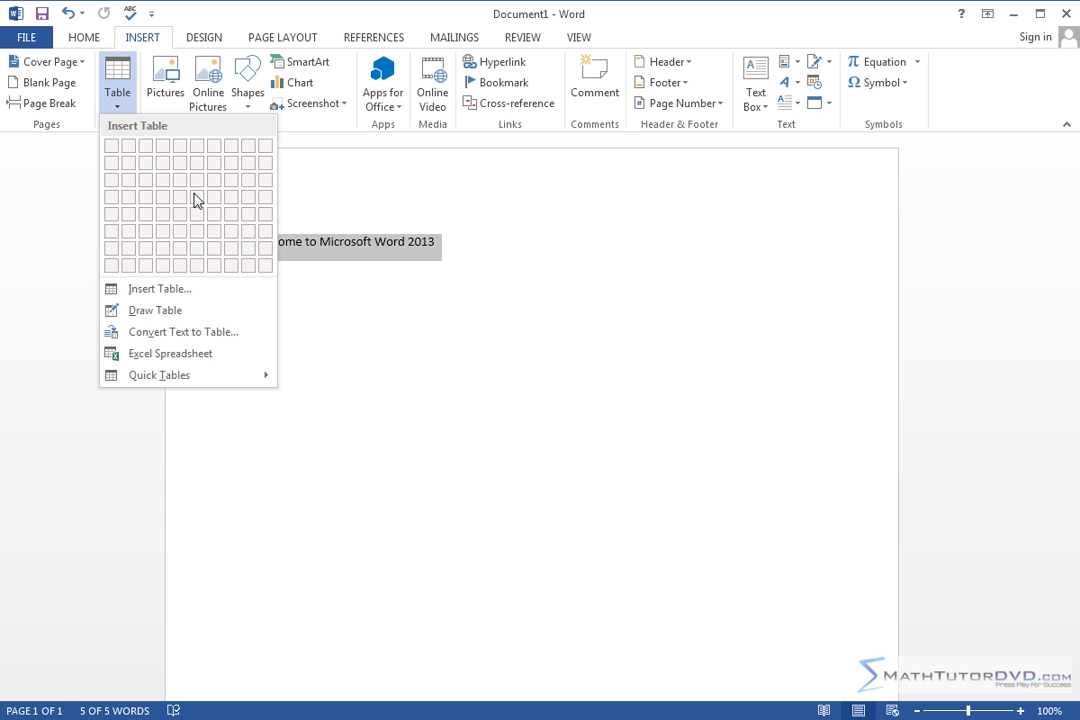
pyautogui.click(110, 70)
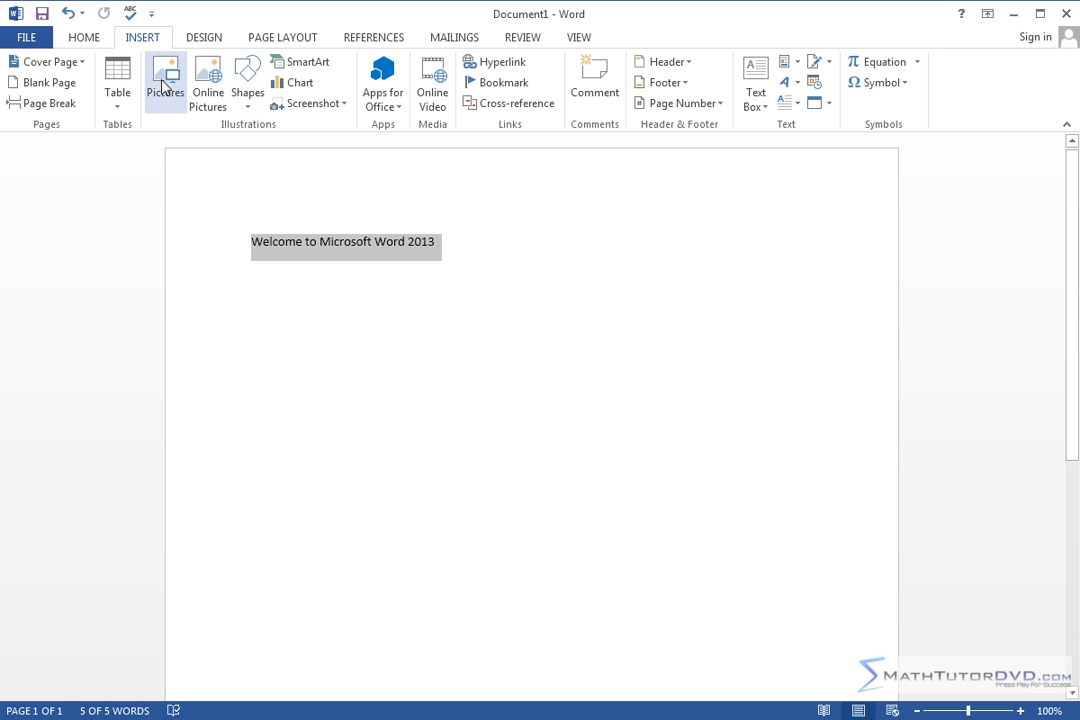
pyautogui.click(299, 83)
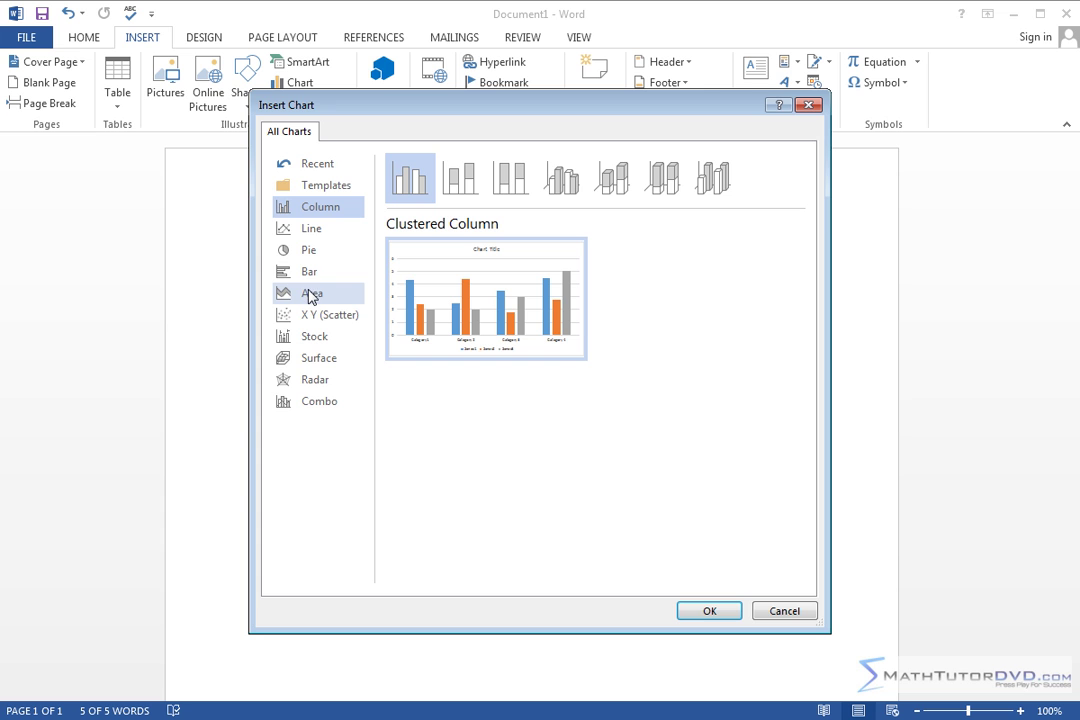
pyautogui.click(785, 612)
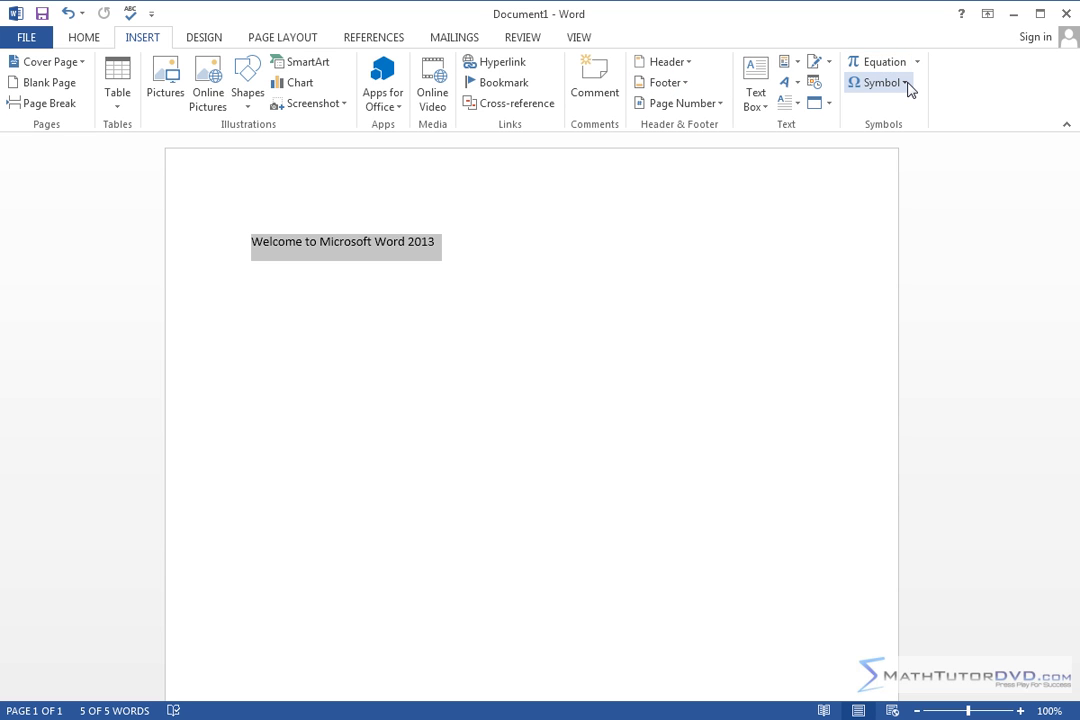
# Step: Visit the Design, Home and Insert tabs with all text selected then deselected, ending on Design
pyautogui.click(204, 40)
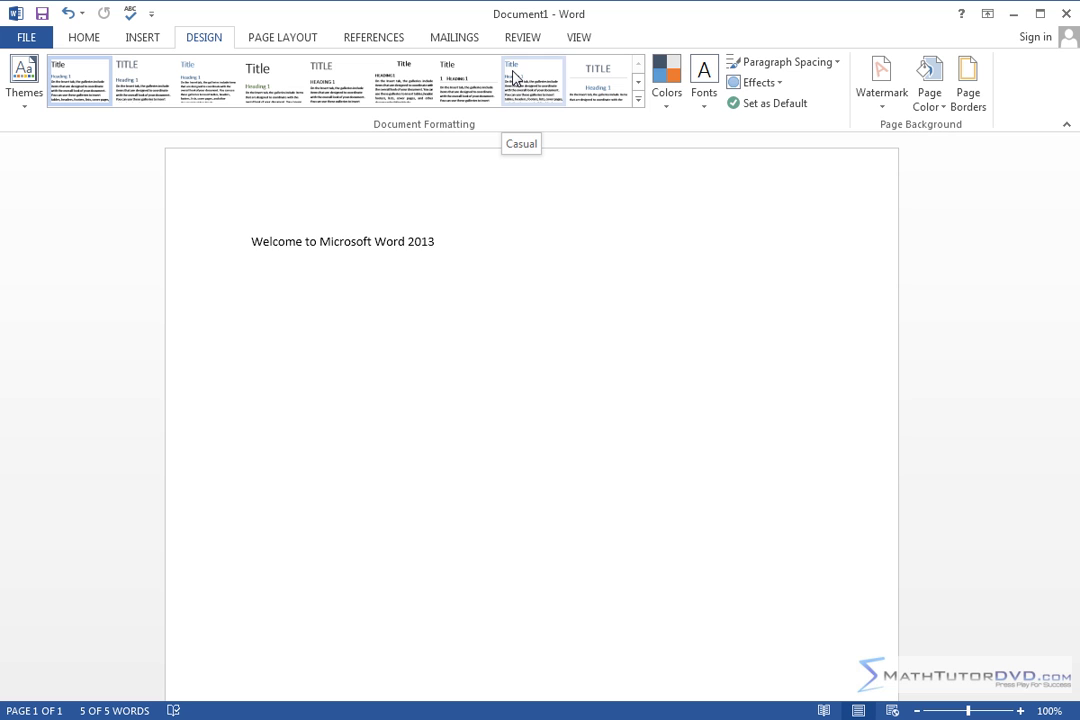
pyautogui.hotkey('ctrl', 'a')
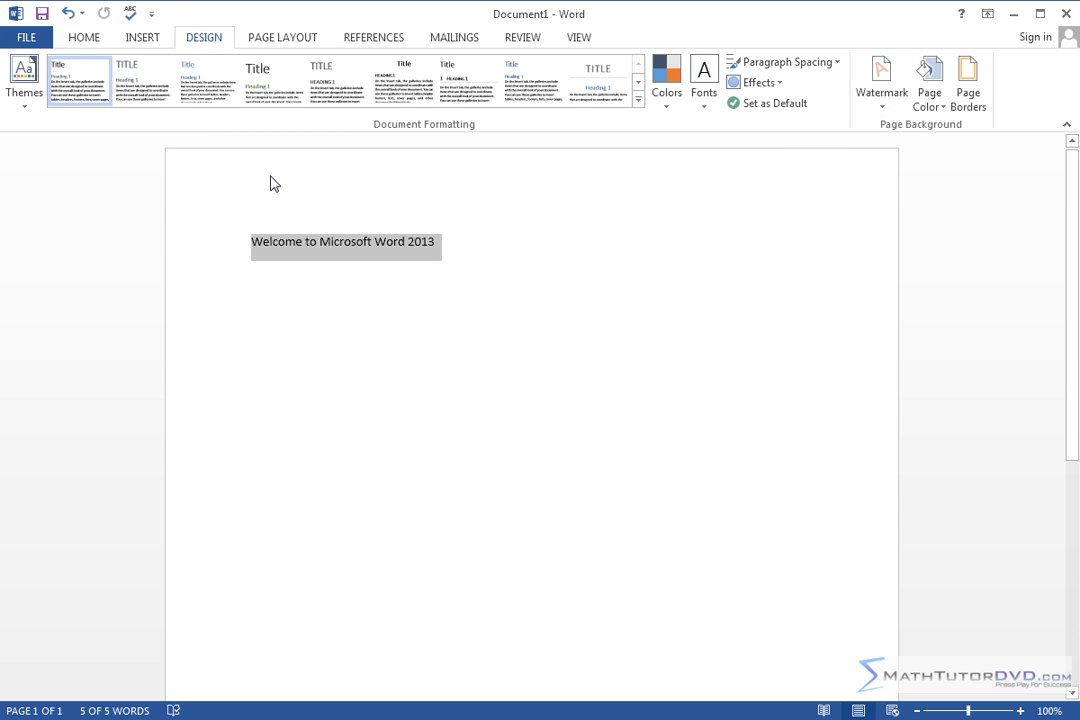
pyautogui.click(76, 40)
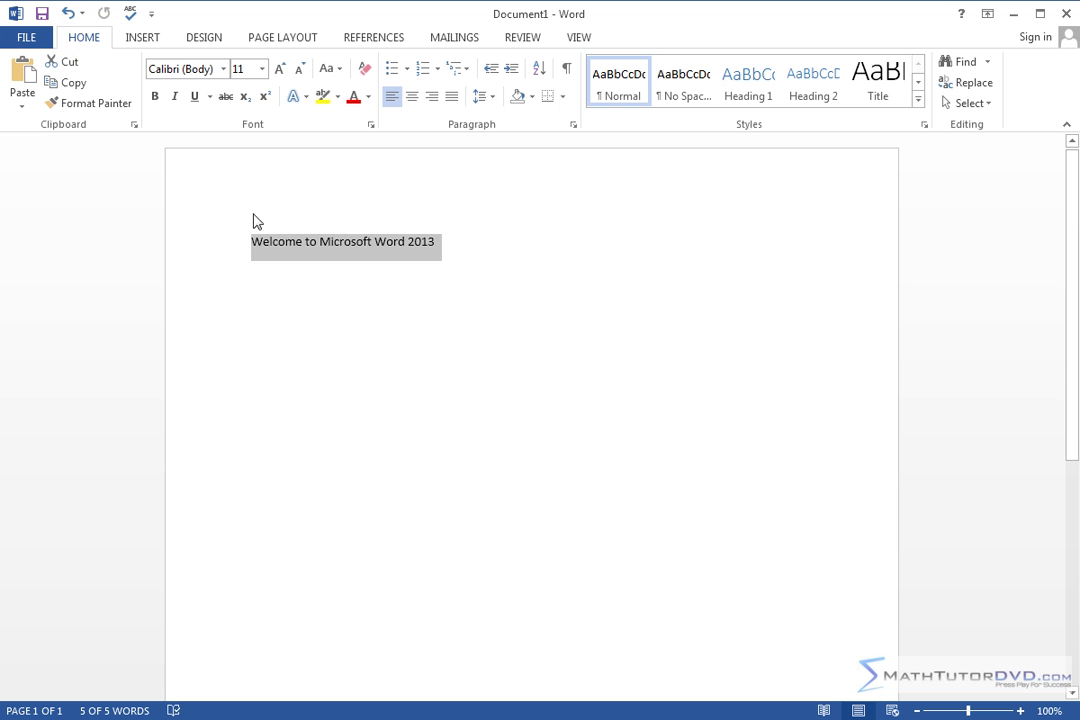
pyautogui.click(448, 243)
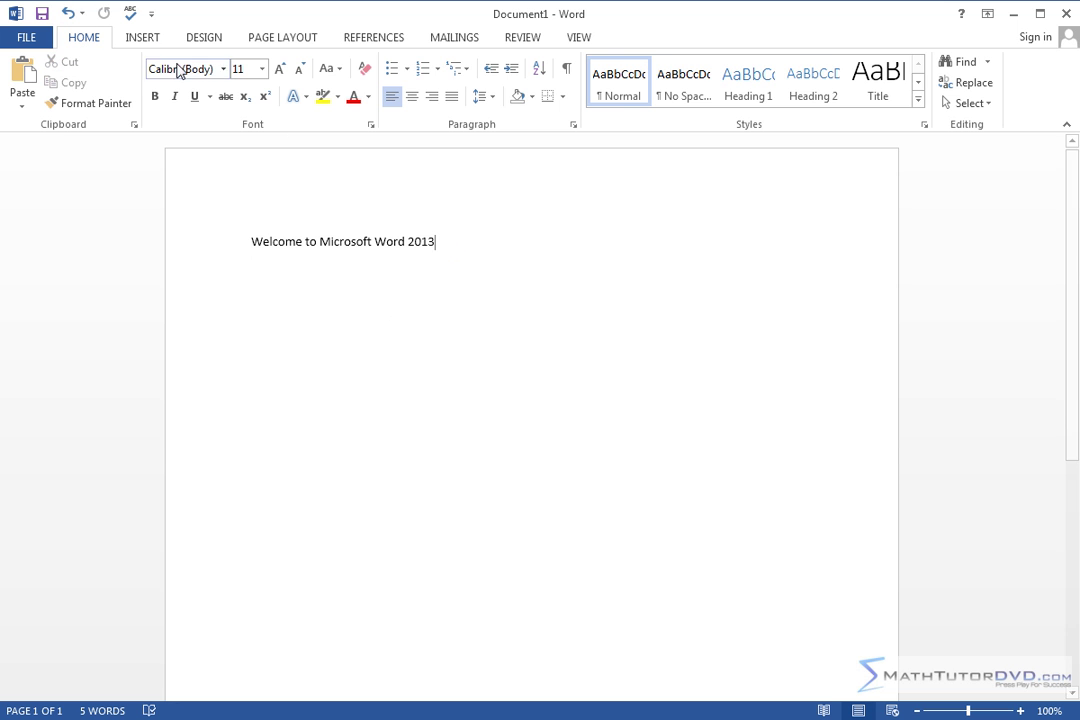
pyautogui.click(143, 39)
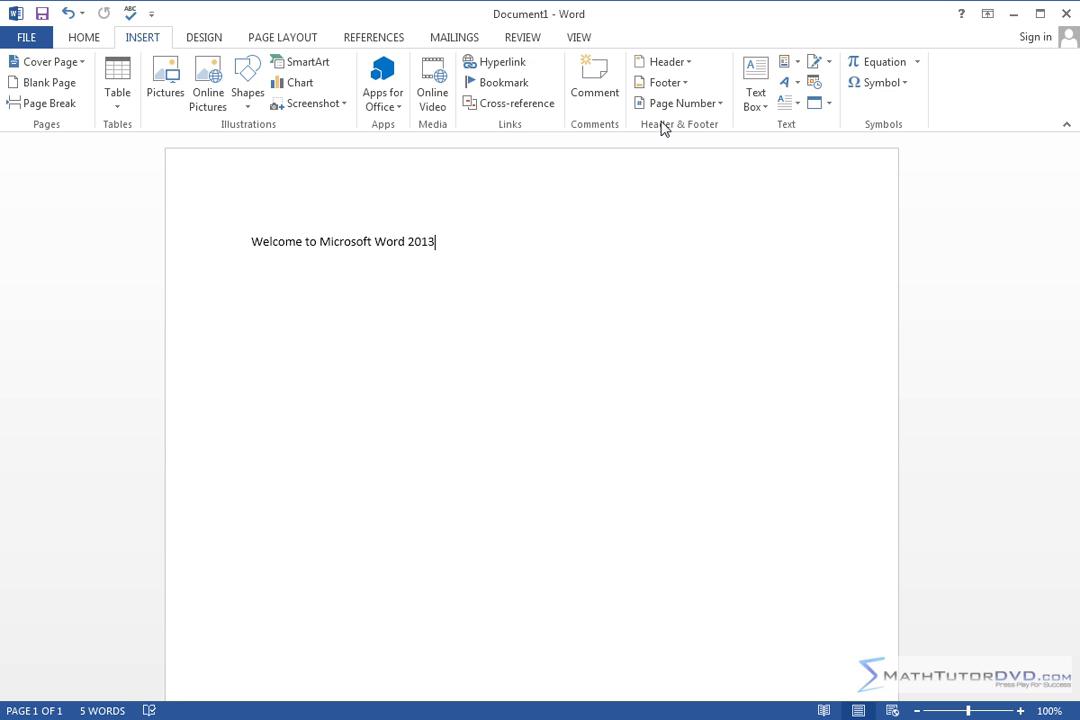
pyautogui.click(203, 44)
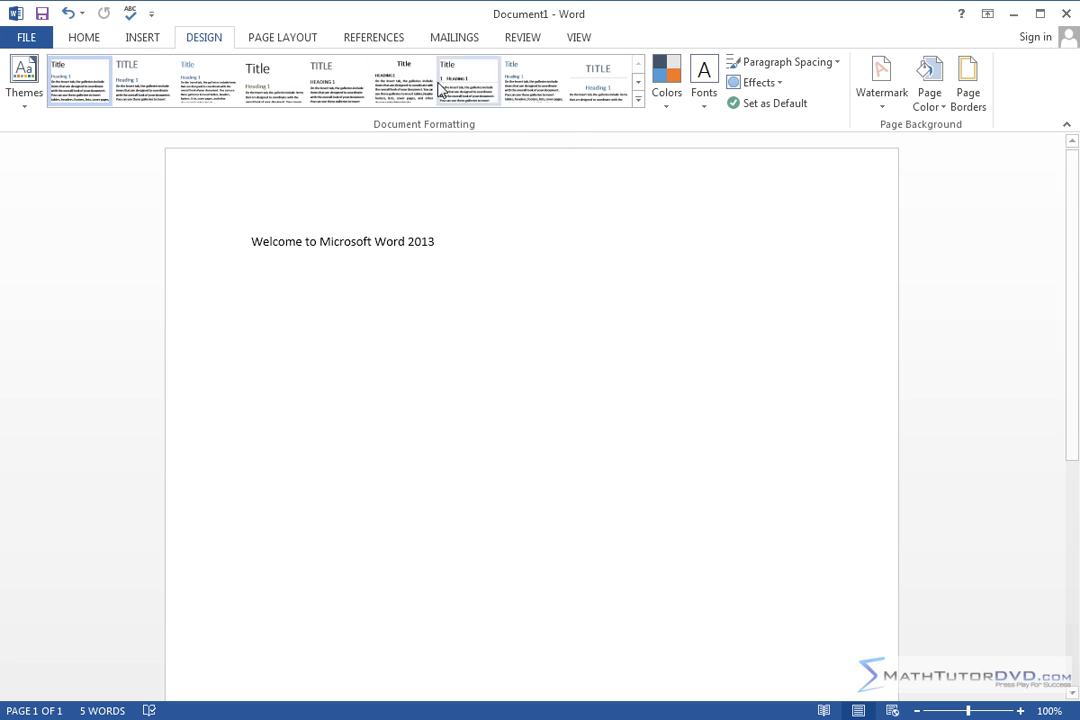
# Step: On Page Layout, switch orientation to Landscape and back to Portrait, and preview Margins unchanged
pyautogui.click(287, 40)
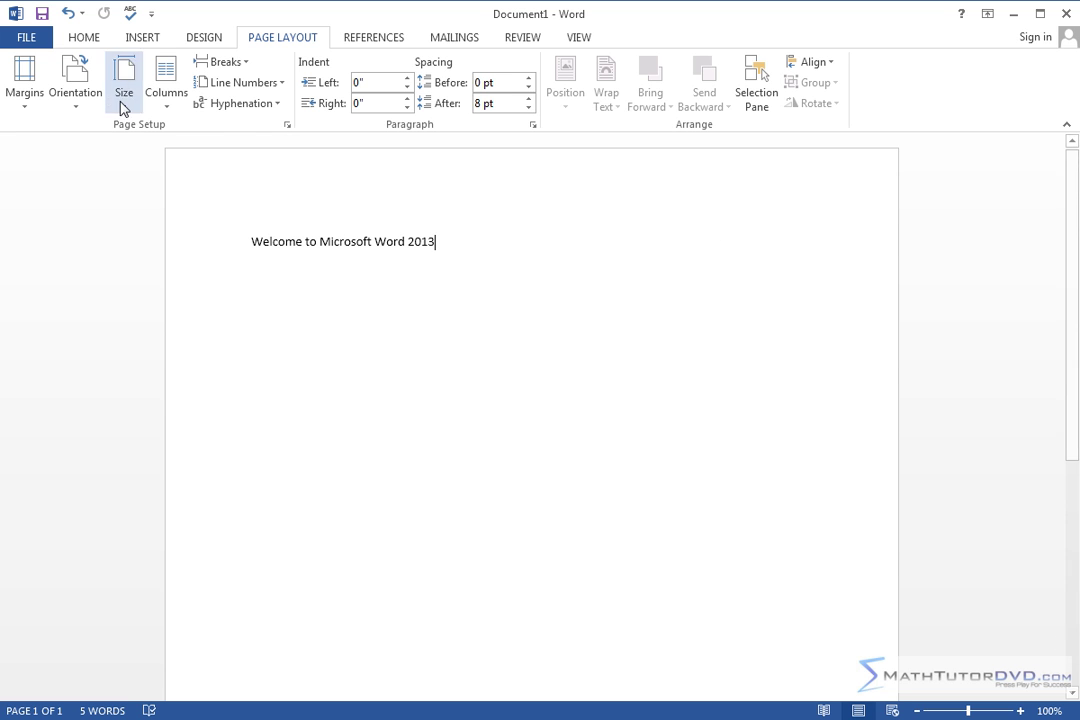
pyautogui.click(74, 80)
pyautogui.click(106, 179)
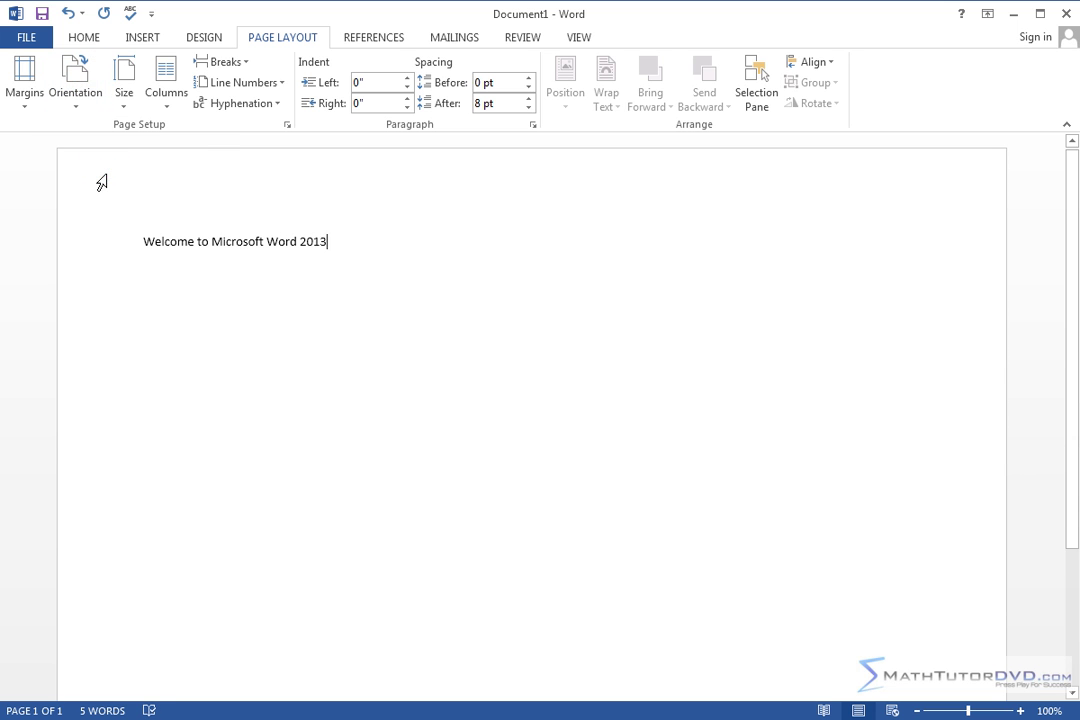
pyautogui.click(74, 80)
pyautogui.click(98, 150)
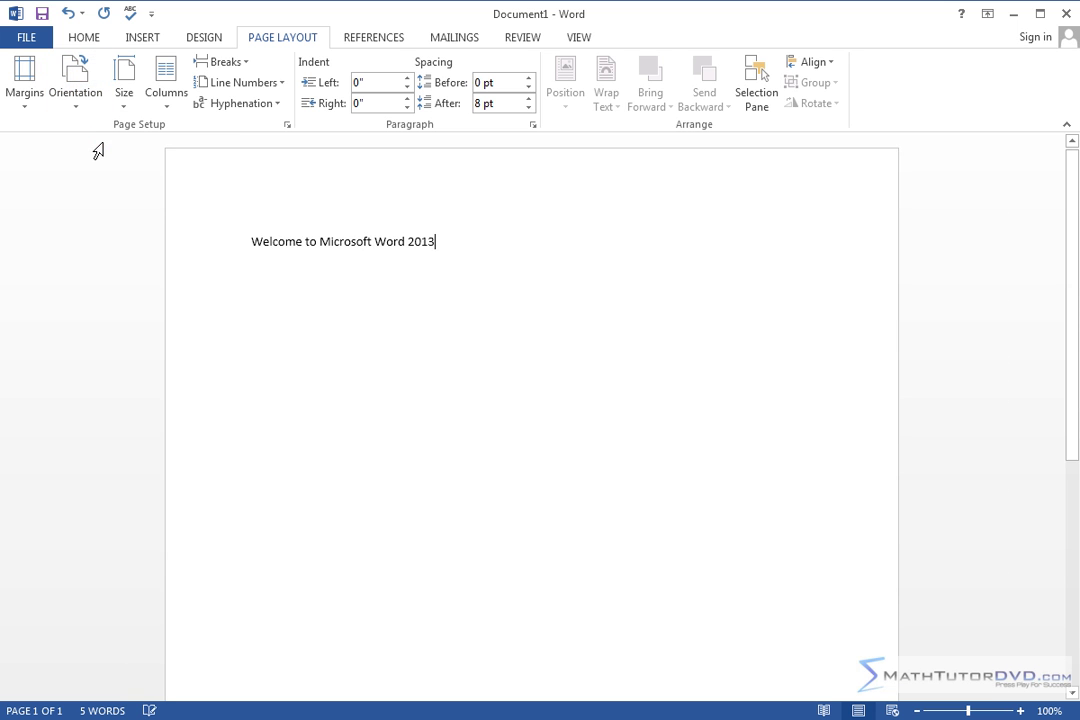
pyautogui.click(27, 85)
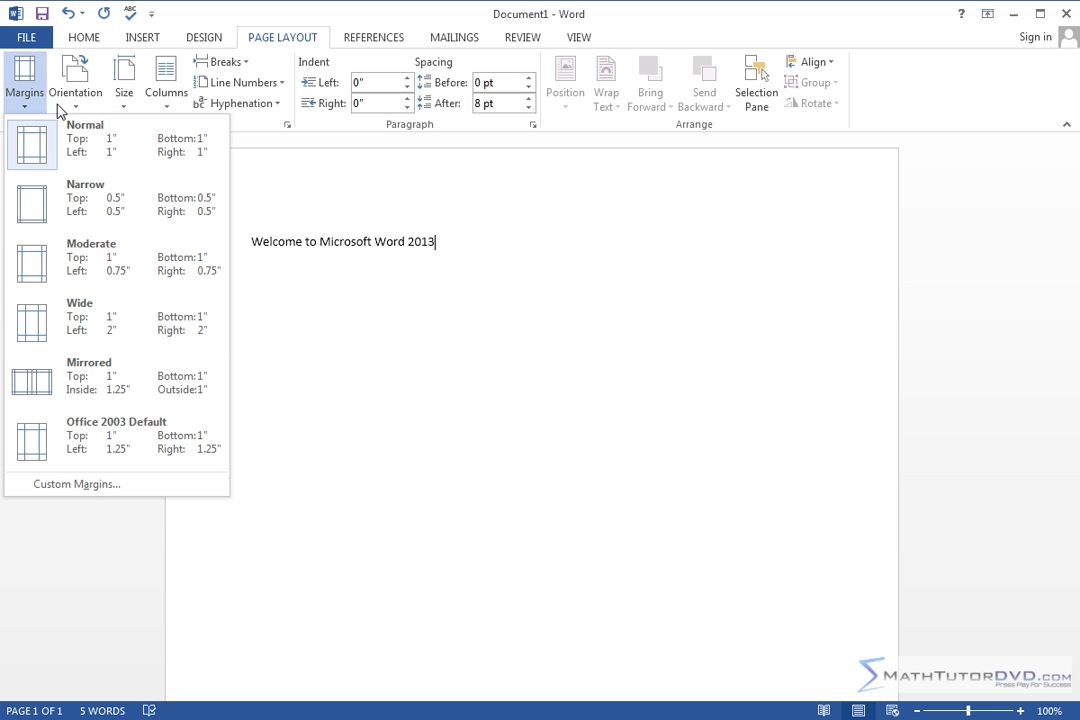
pyautogui.click(27, 75)
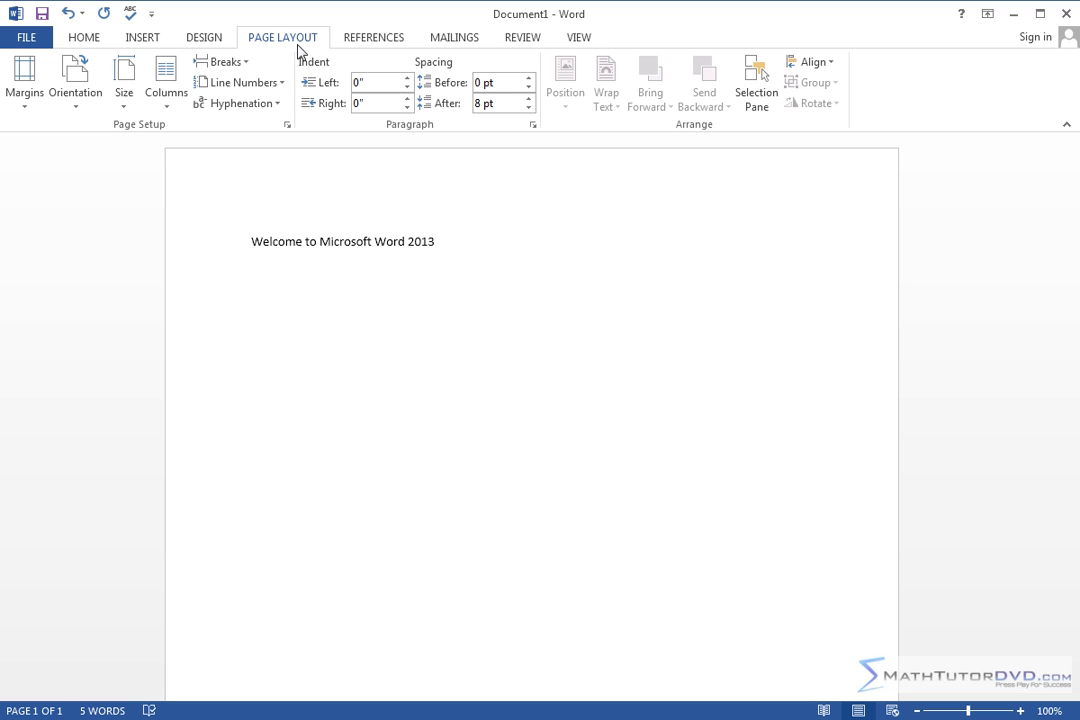
# Step: Switch the ribbon to the References tab
pyautogui.click(368, 37)
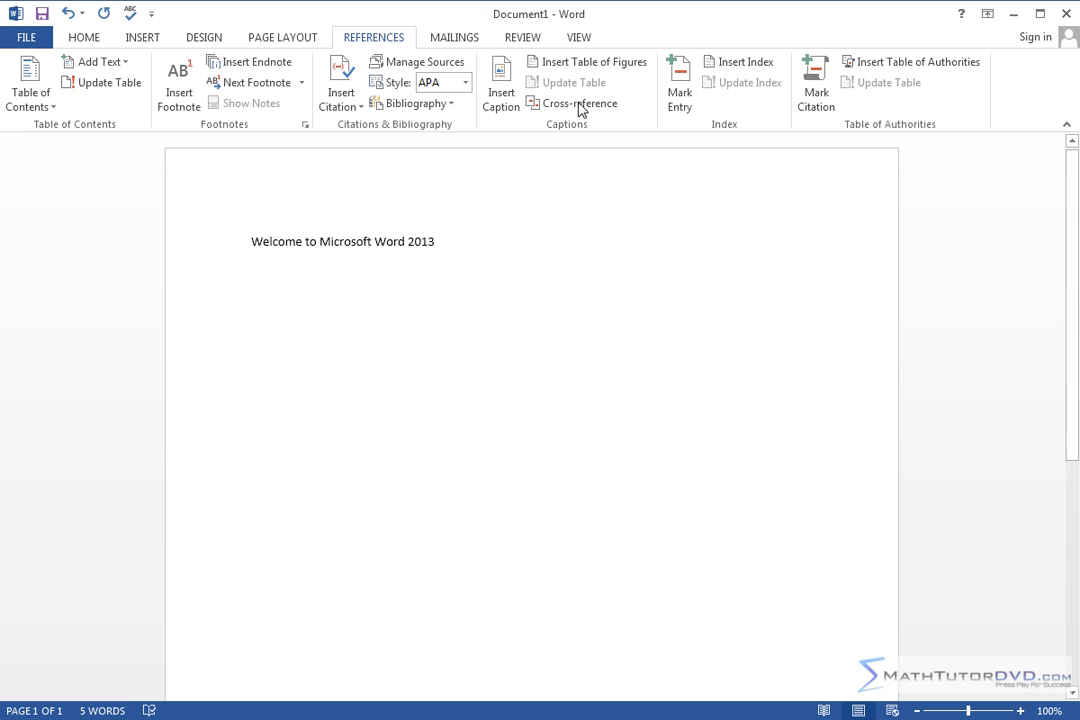
# Step: Switch the ribbon to the Mailings tab
pyautogui.click(452, 40)
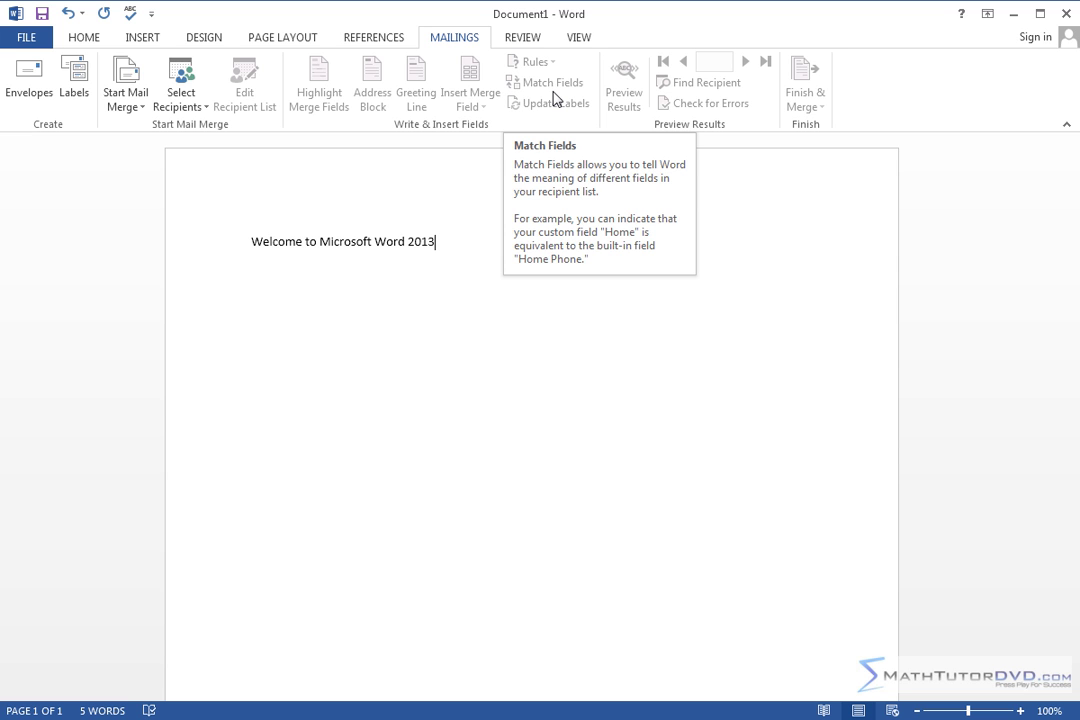
# Step: Switch the ribbon to the Review tab
pyautogui.click(522, 38)
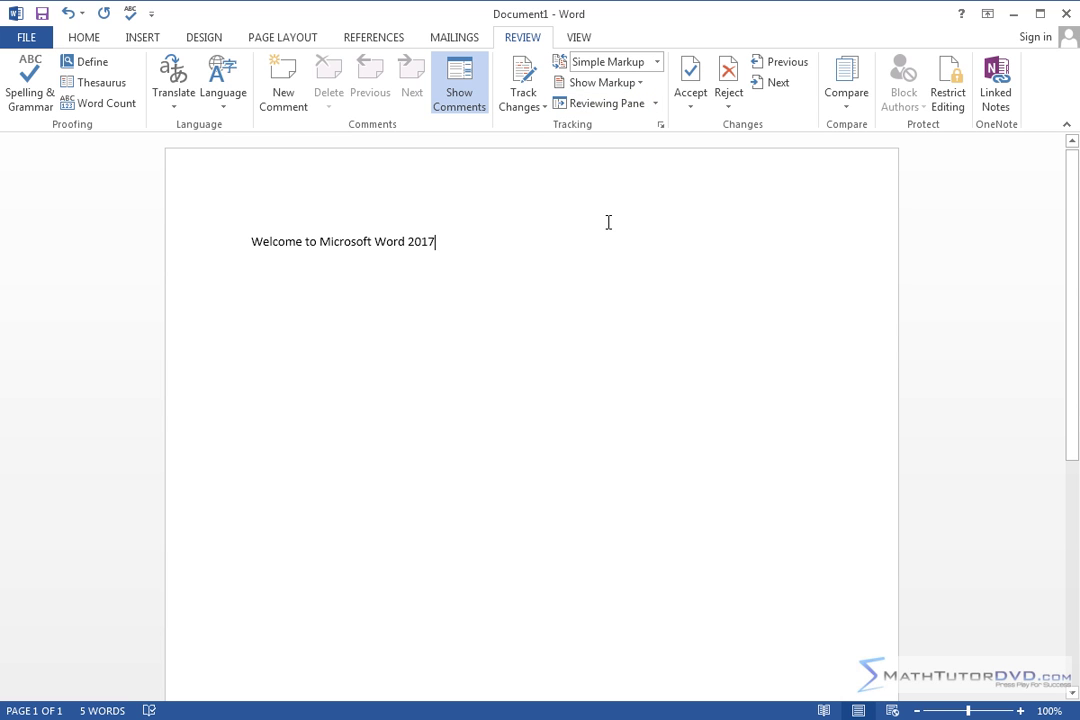
# Step: On the View tab, try Read Mode and Web Layout, ending back in Print Layout
pyautogui.click(580, 38)
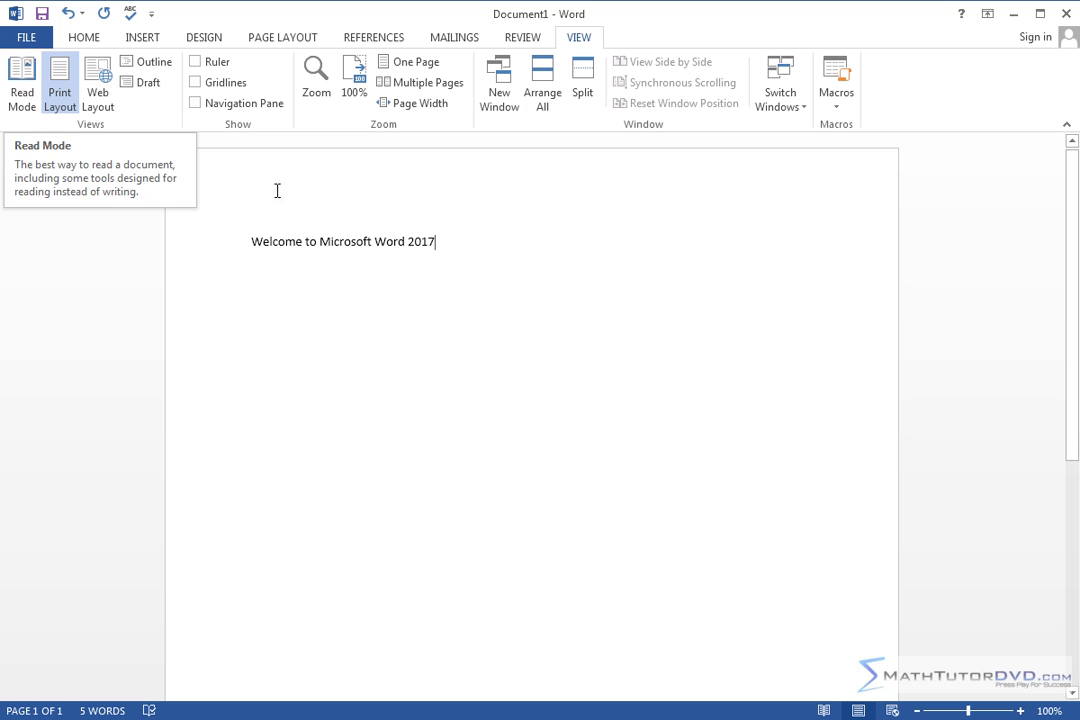
pyautogui.click(24, 80)
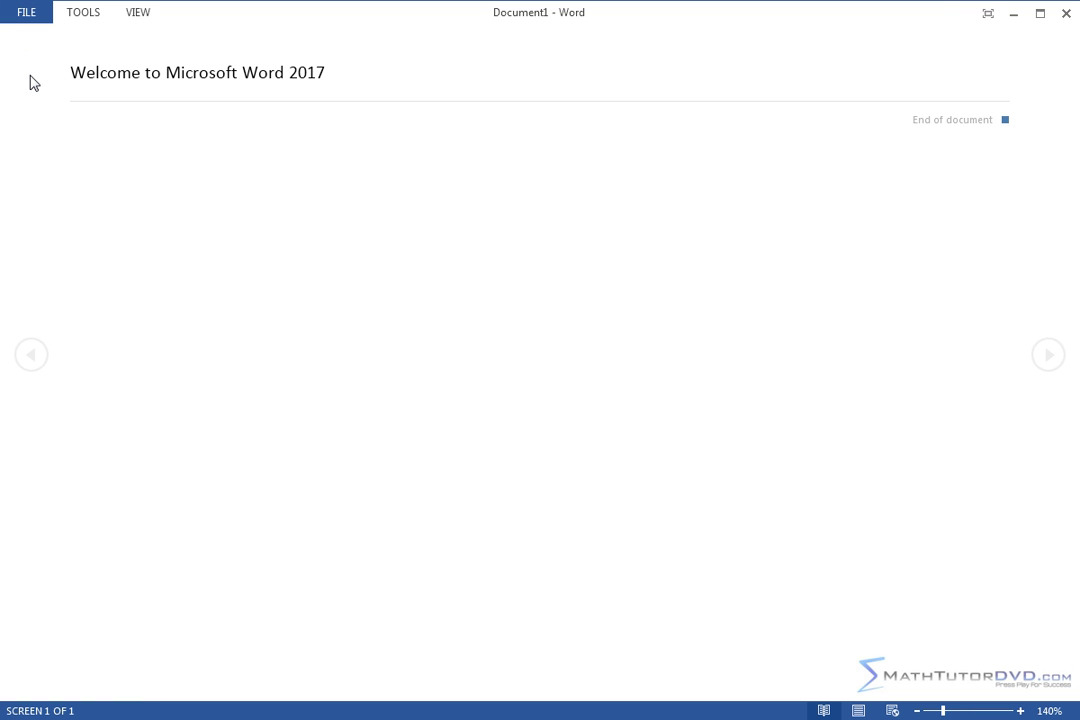
pyautogui.click(23, 353)
pyautogui.press('Escape')
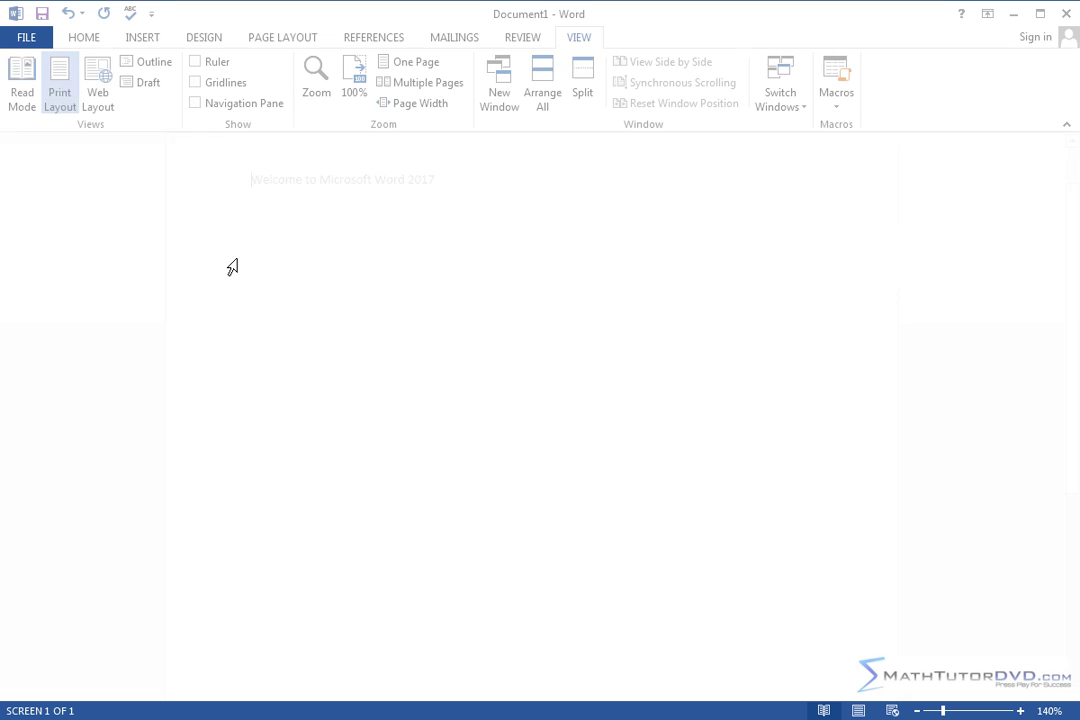
pyautogui.click(92, 76)
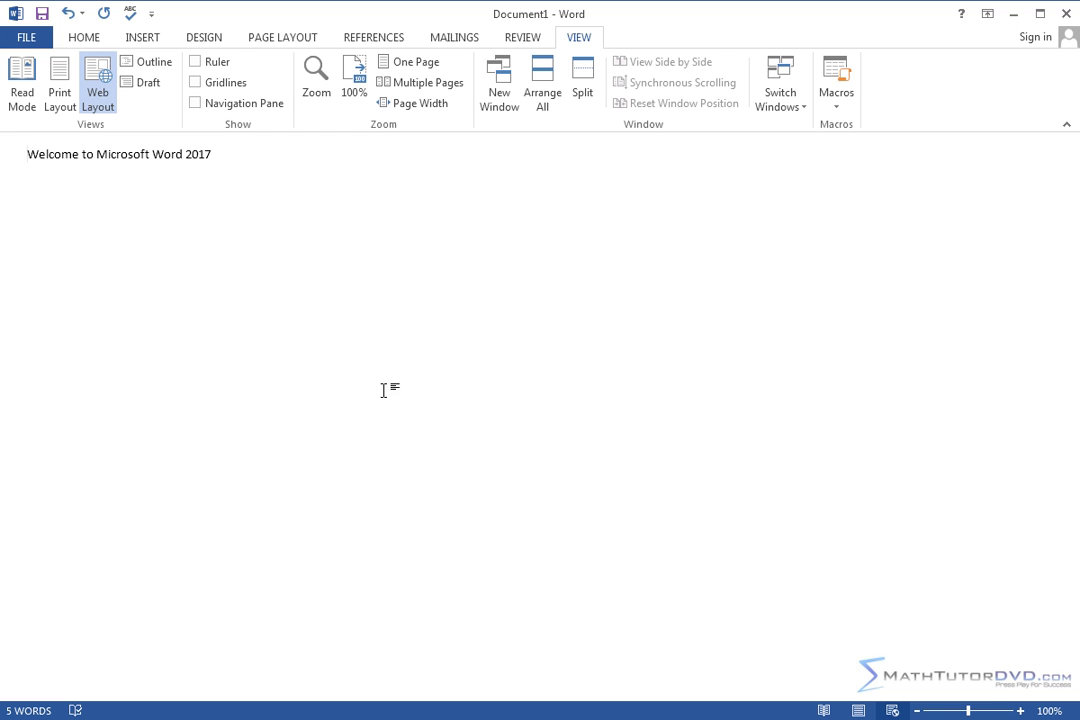
pyautogui.click(57, 82)
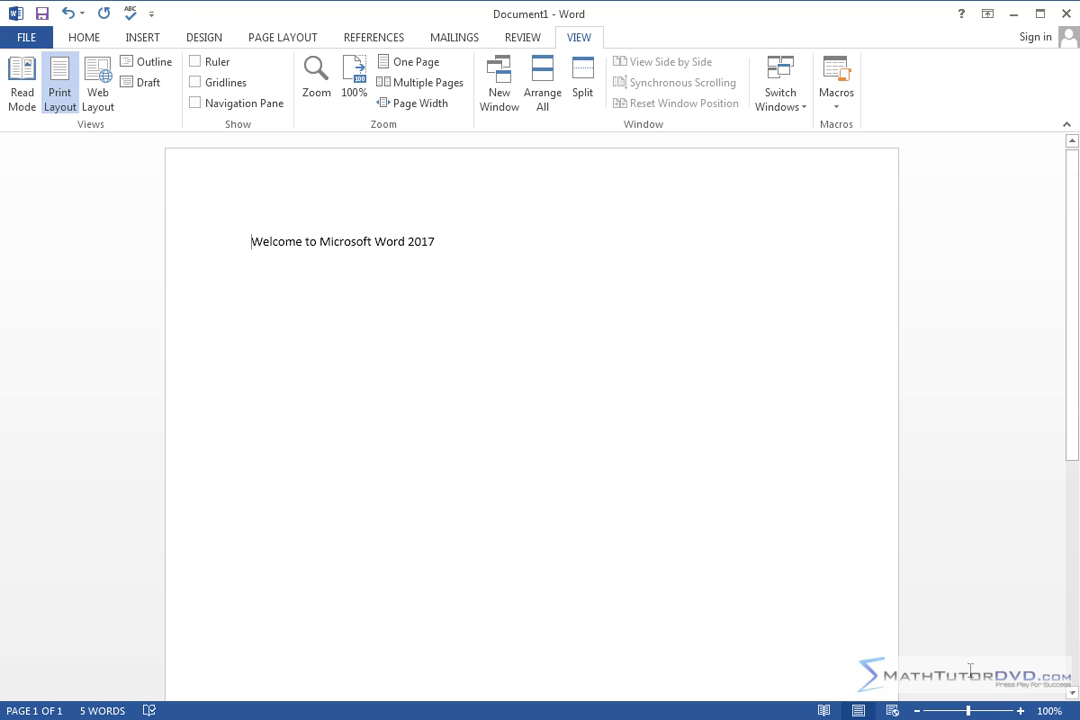
# Step: Zoom out to 95%, open and close the Zoom dialog, then reset zoom to 100%
pyautogui.moveTo(969, 713); pyautogui.dragTo(966, 712)
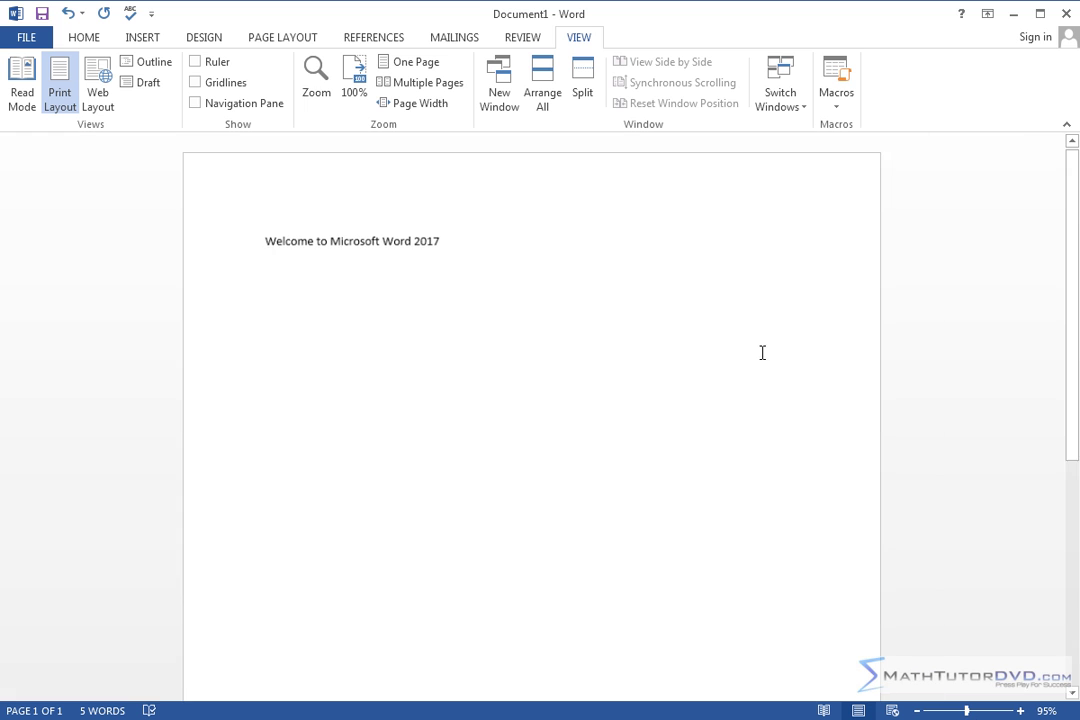
pyautogui.click(305, 68)
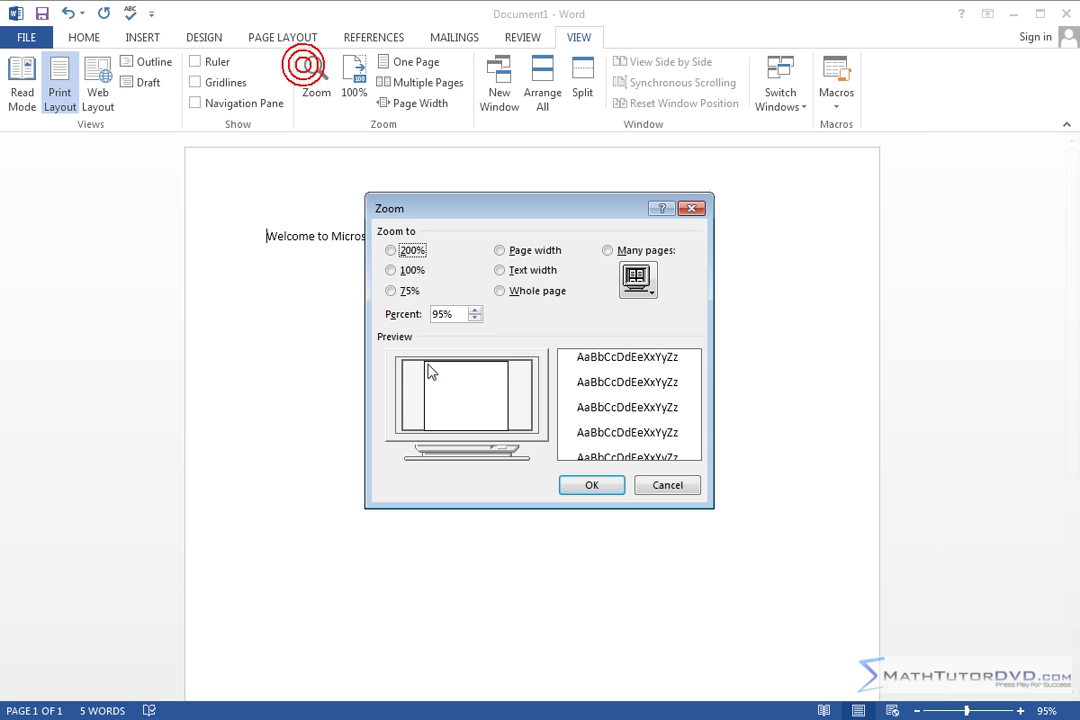
pyautogui.click(691, 208)
pyautogui.click(352, 76)
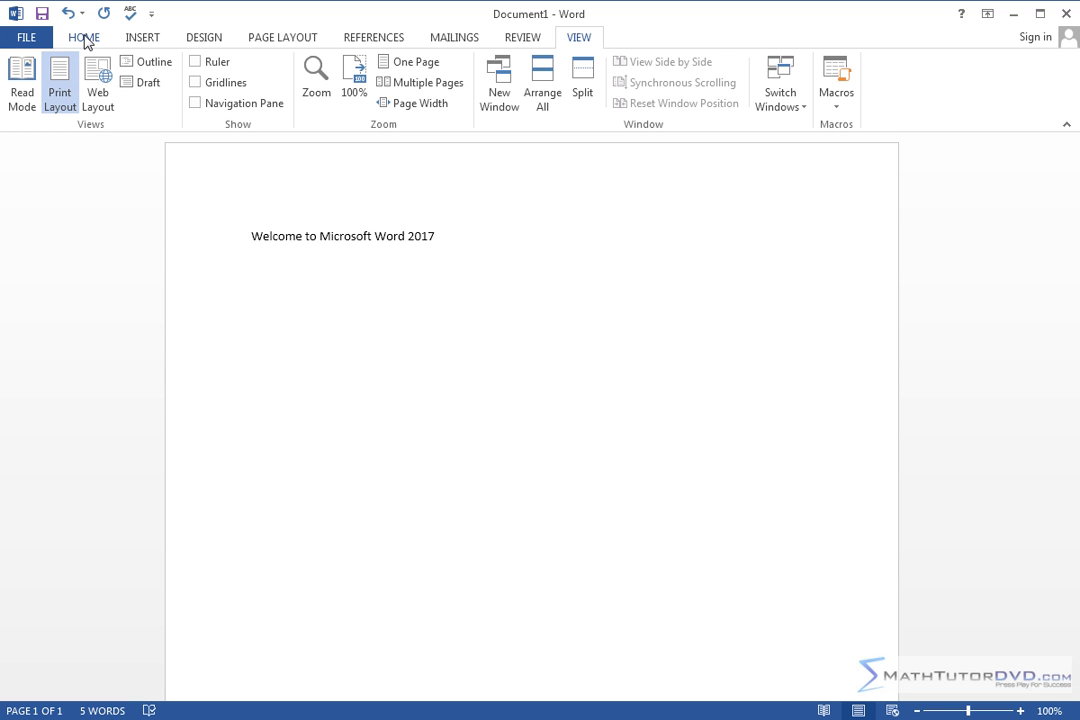
# Step: Cycle through the Home, Insert, Design, Page Layout, References and Mailings tabs, ending on Home
pyautogui.click(84, 38)
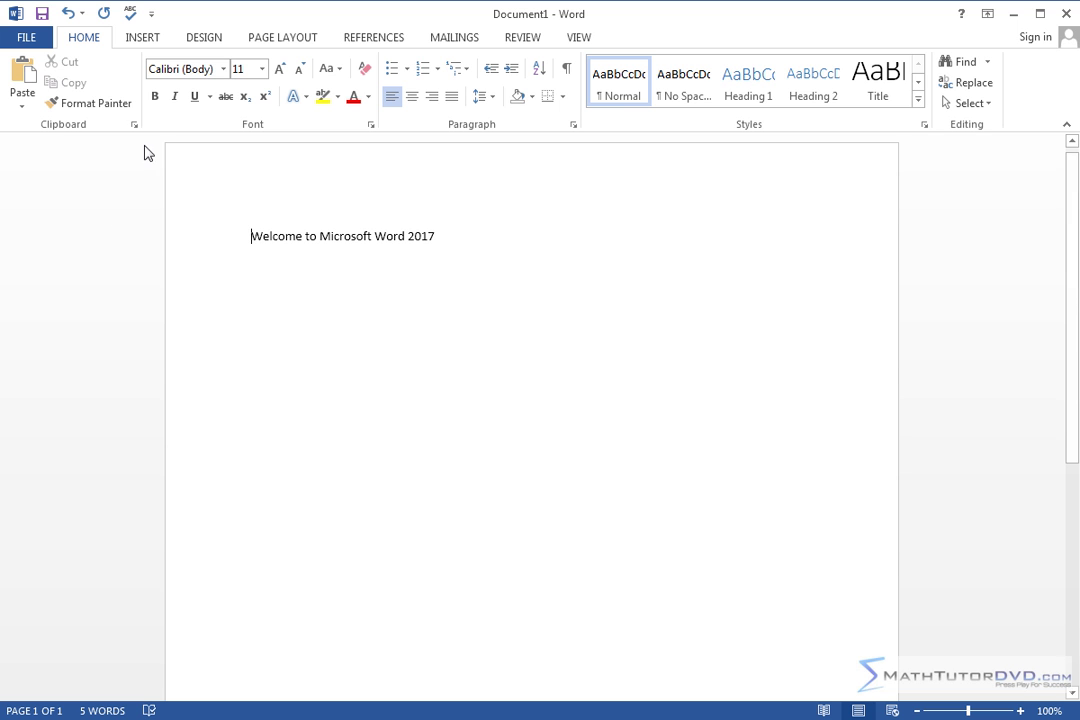
pyautogui.click(141, 37)
pyautogui.click(198, 40)
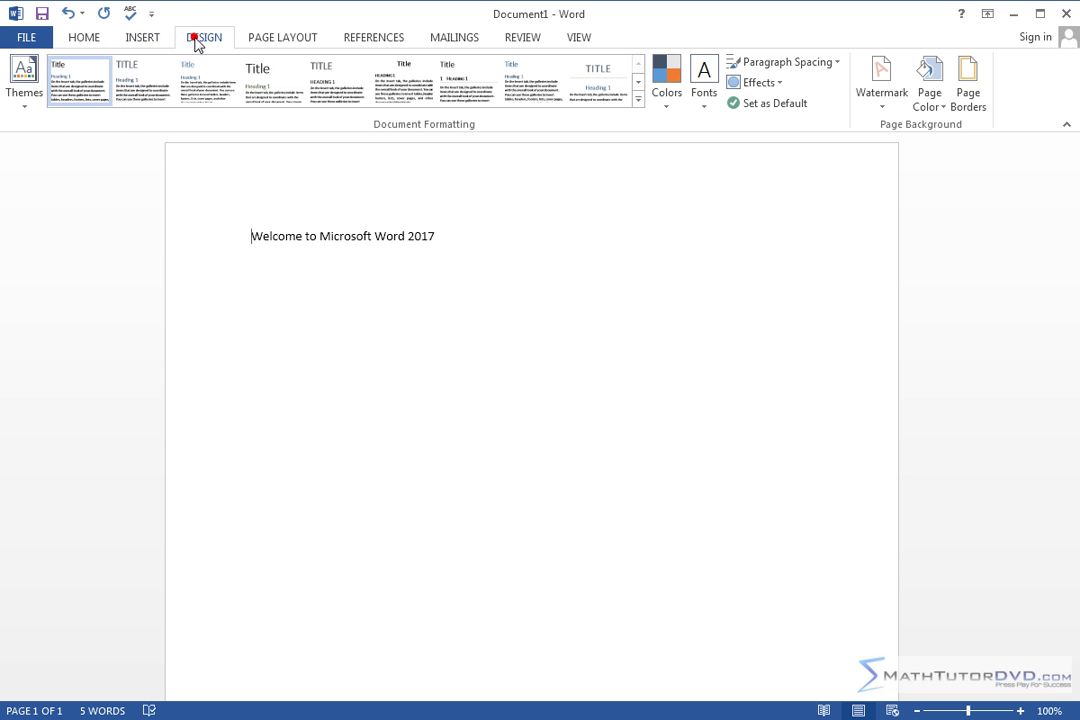
pyautogui.click(266, 40)
pyautogui.click(368, 37)
pyautogui.click(447, 40)
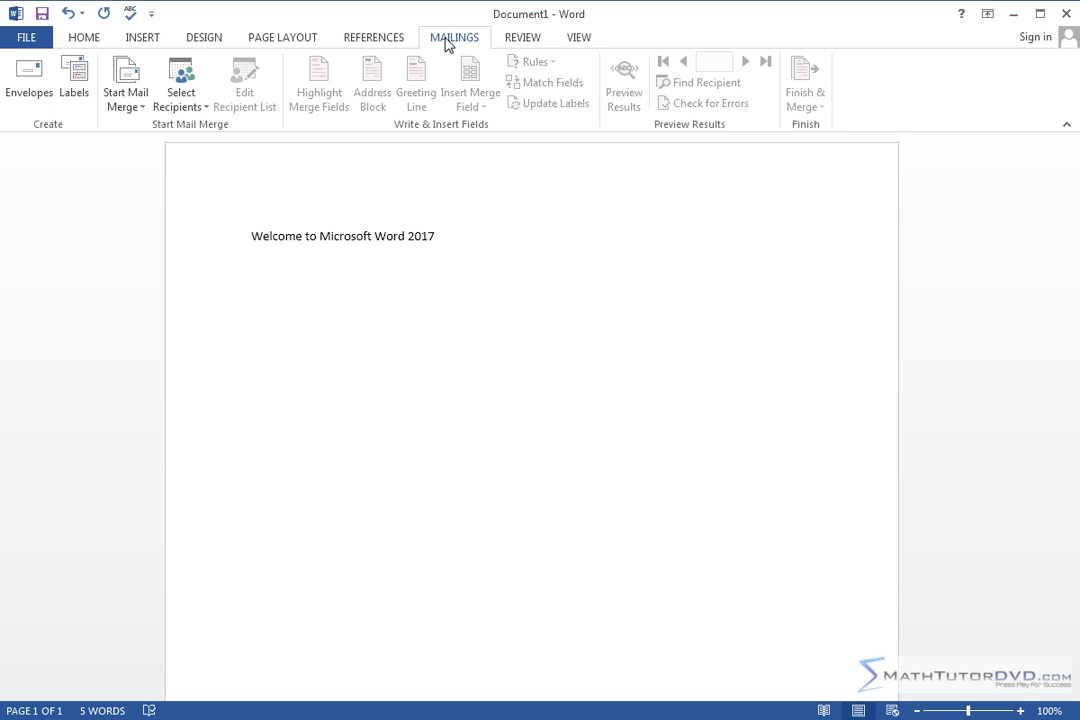
pyautogui.click(122, 36)
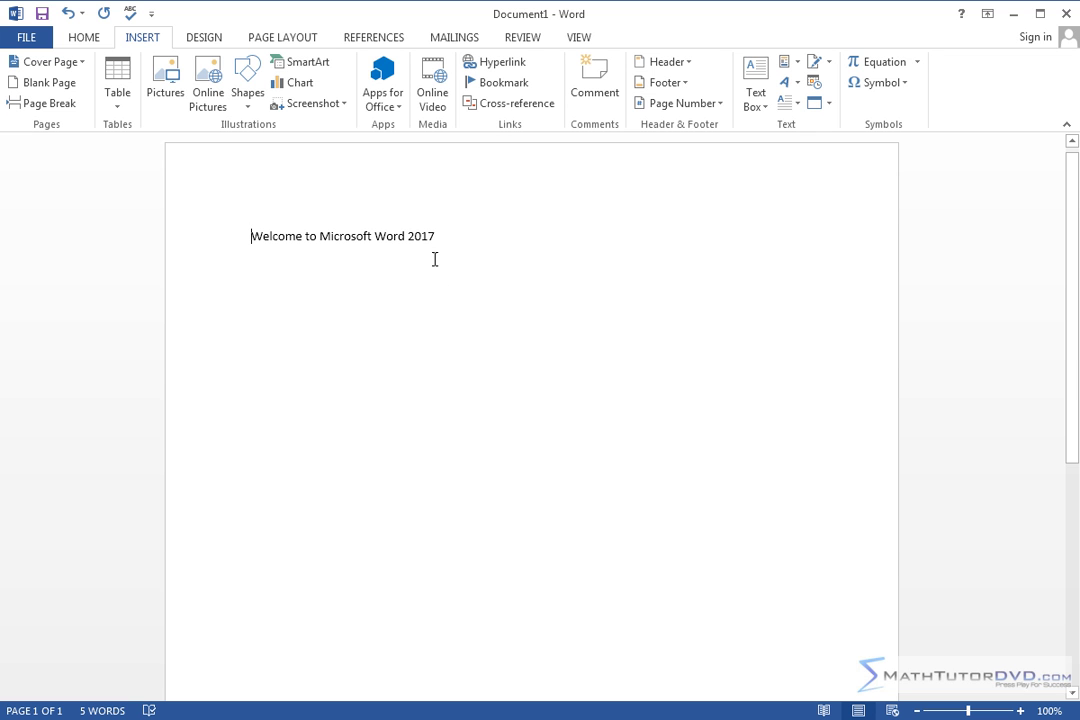
pyautogui.click(210, 36)
pyautogui.click(280, 33)
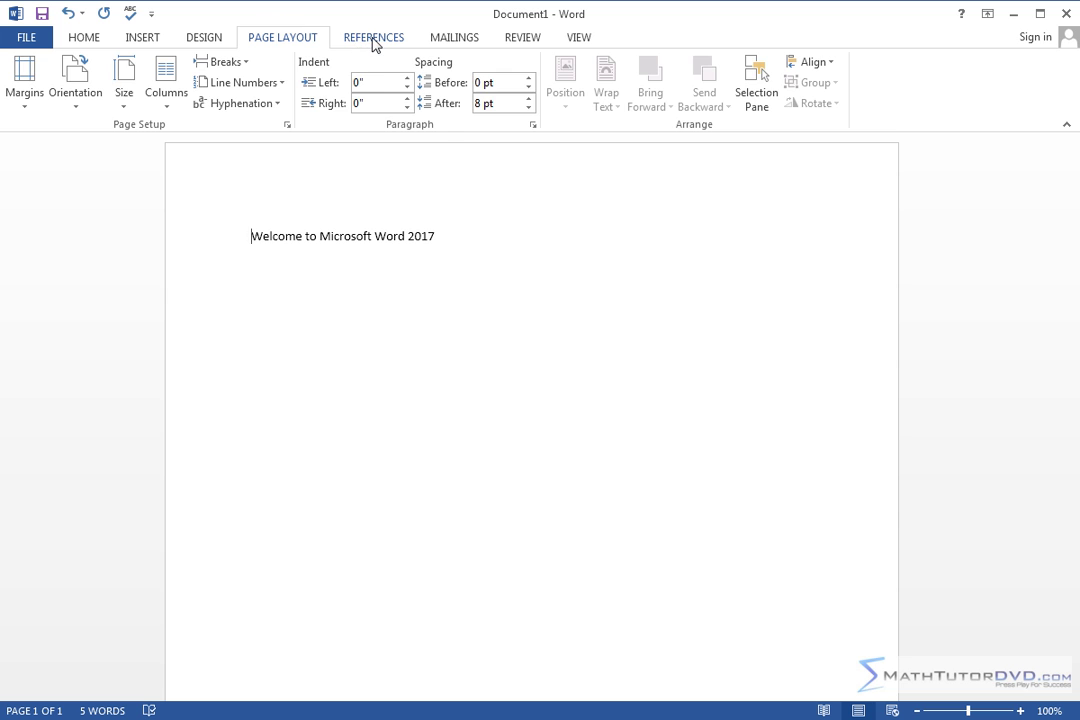
pyautogui.click(374, 38)
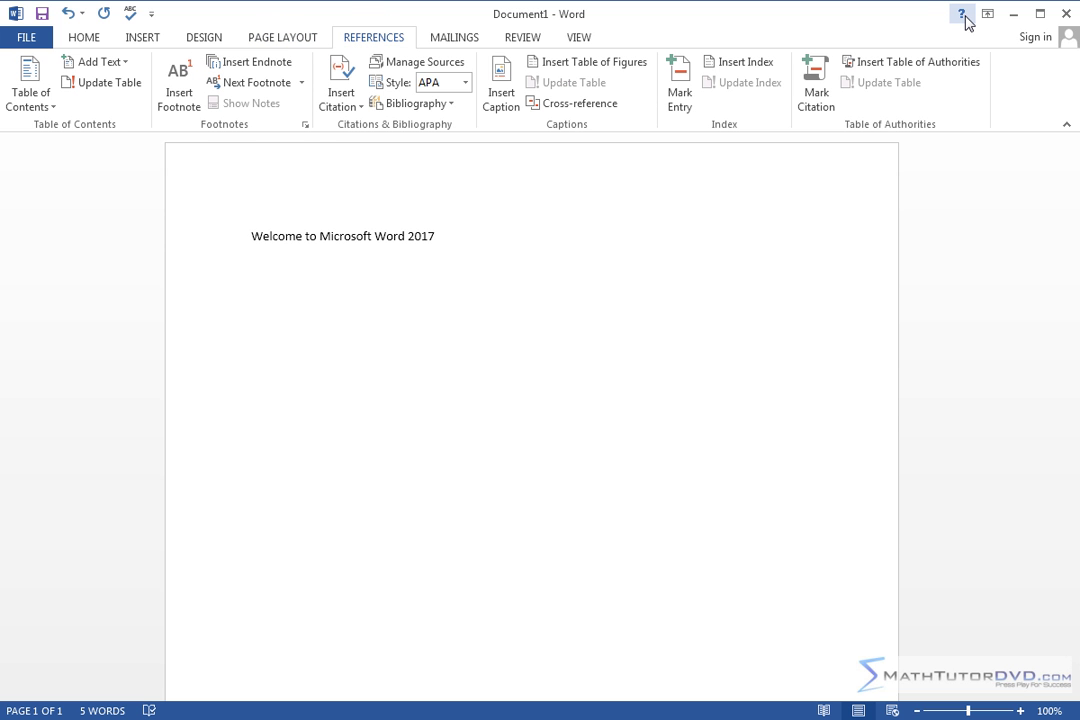
pyautogui.click(82, 37)
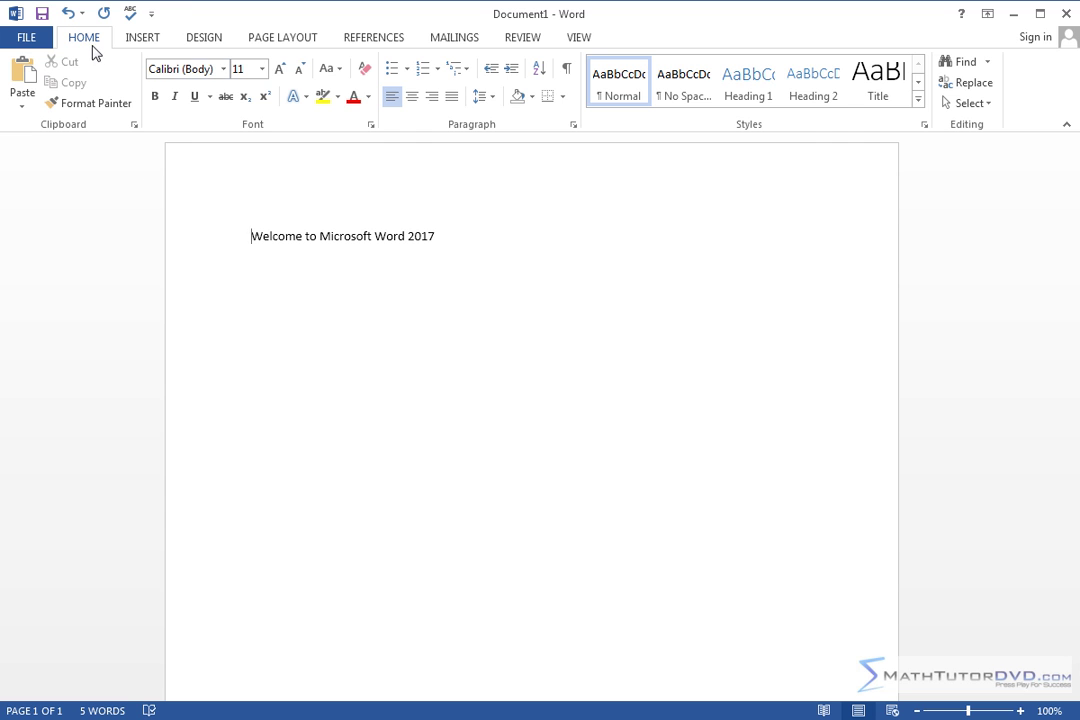